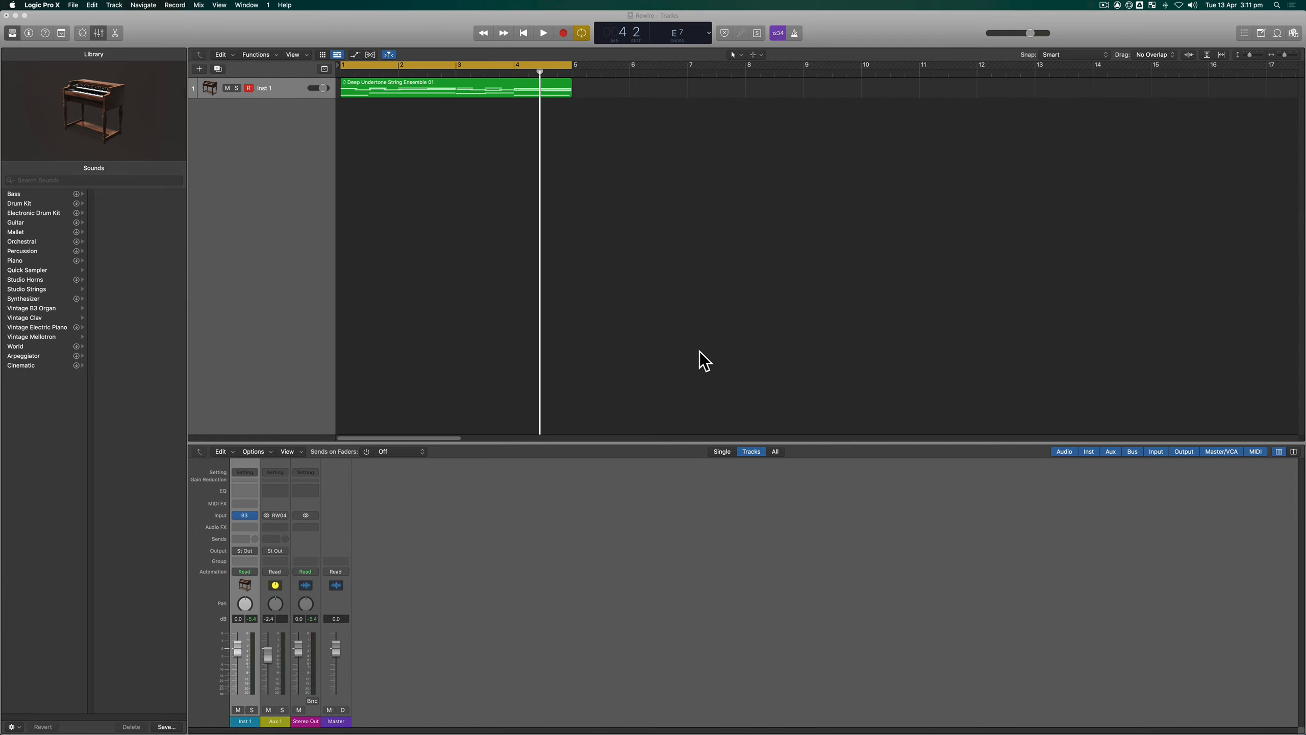
- Return the playhead to the start of the project
click(653, 199)
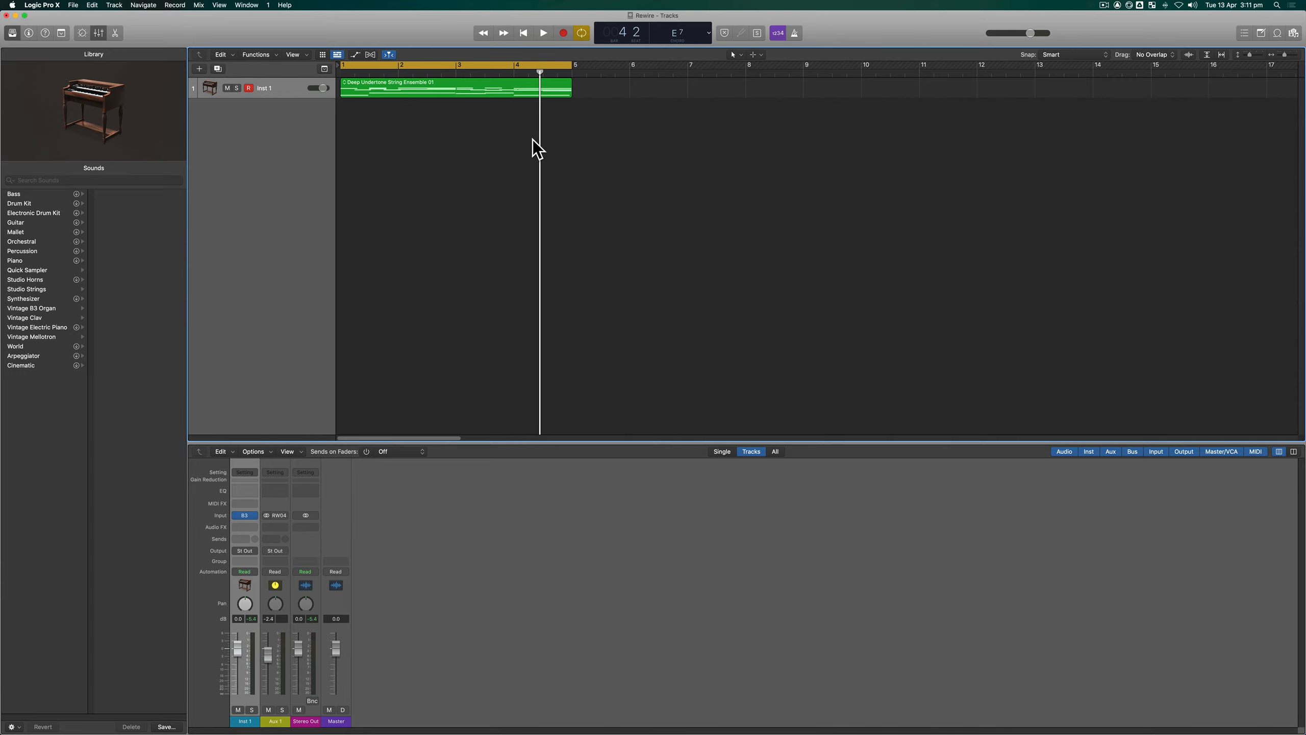
key(Return)
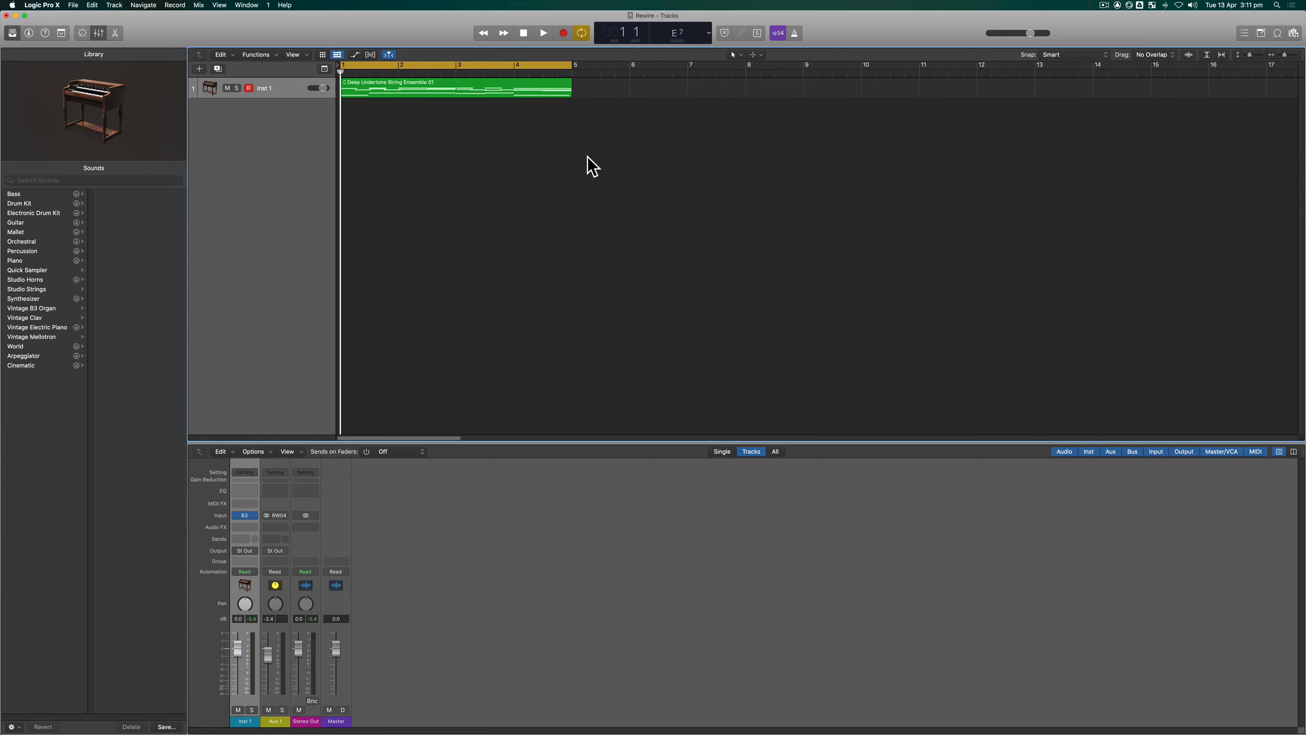
- Check in the audio device preferences that ReWire Behavior is Live Mode (ReWire and Internal)
click(41, 5)
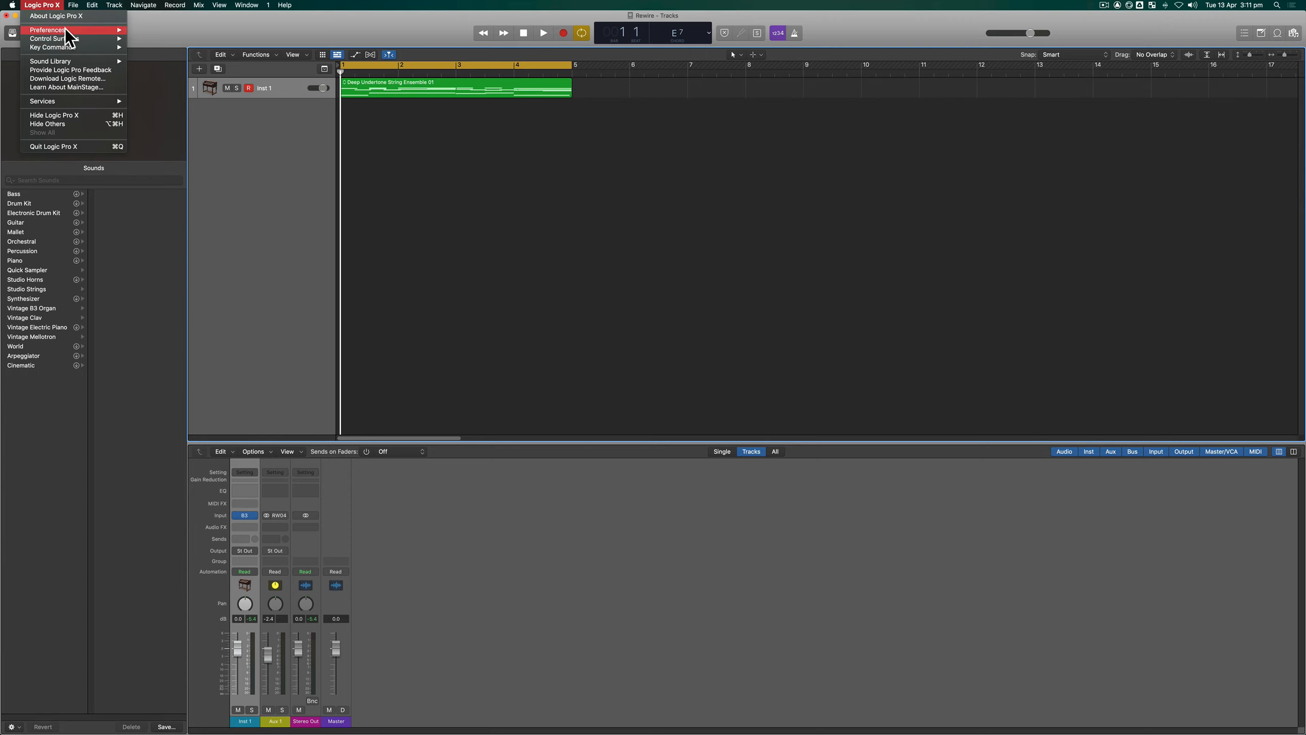
mouse_move(66, 30)
click(146, 40)
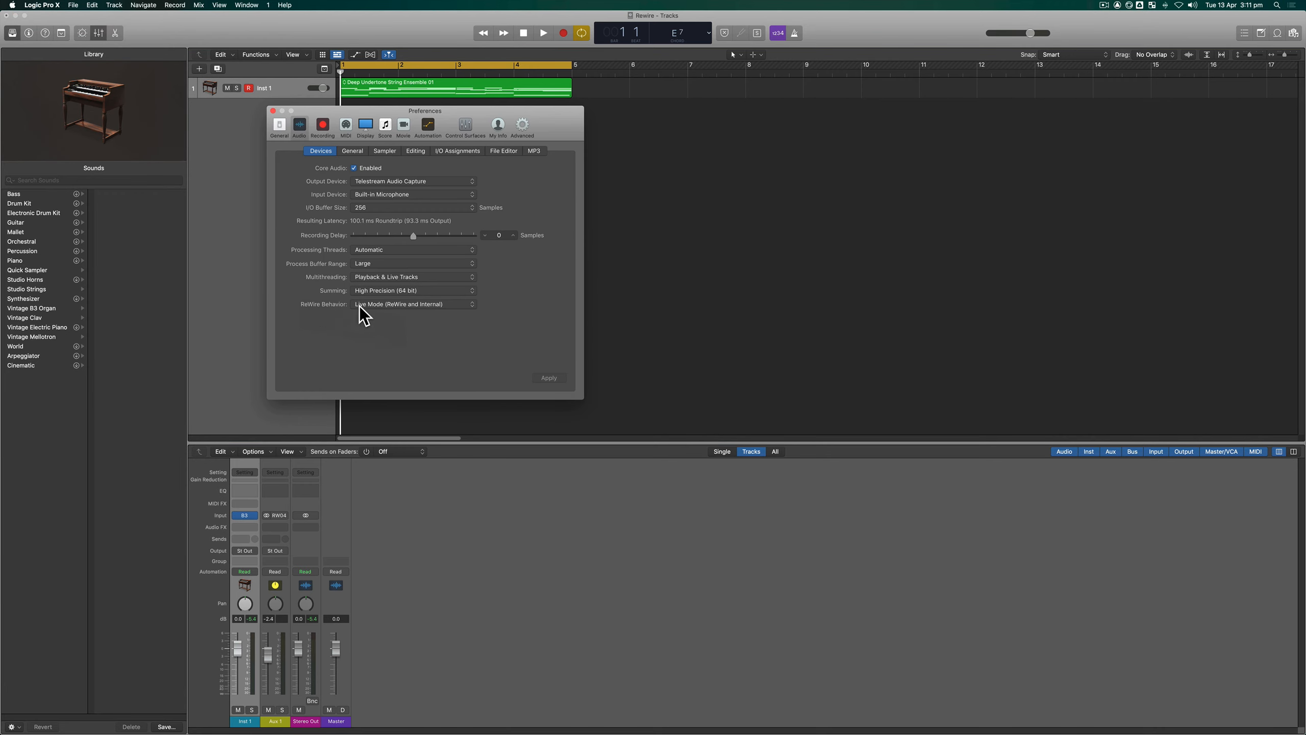
click(470, 305)
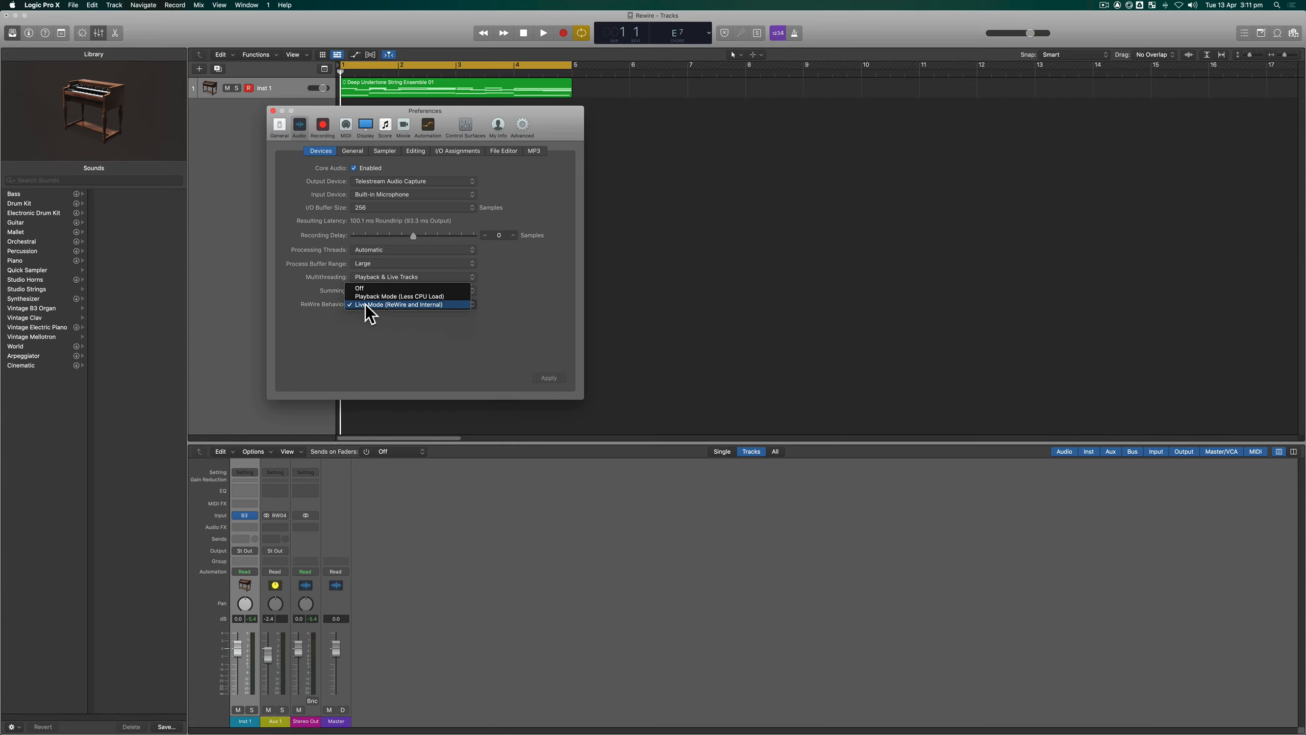
click(414, 340)
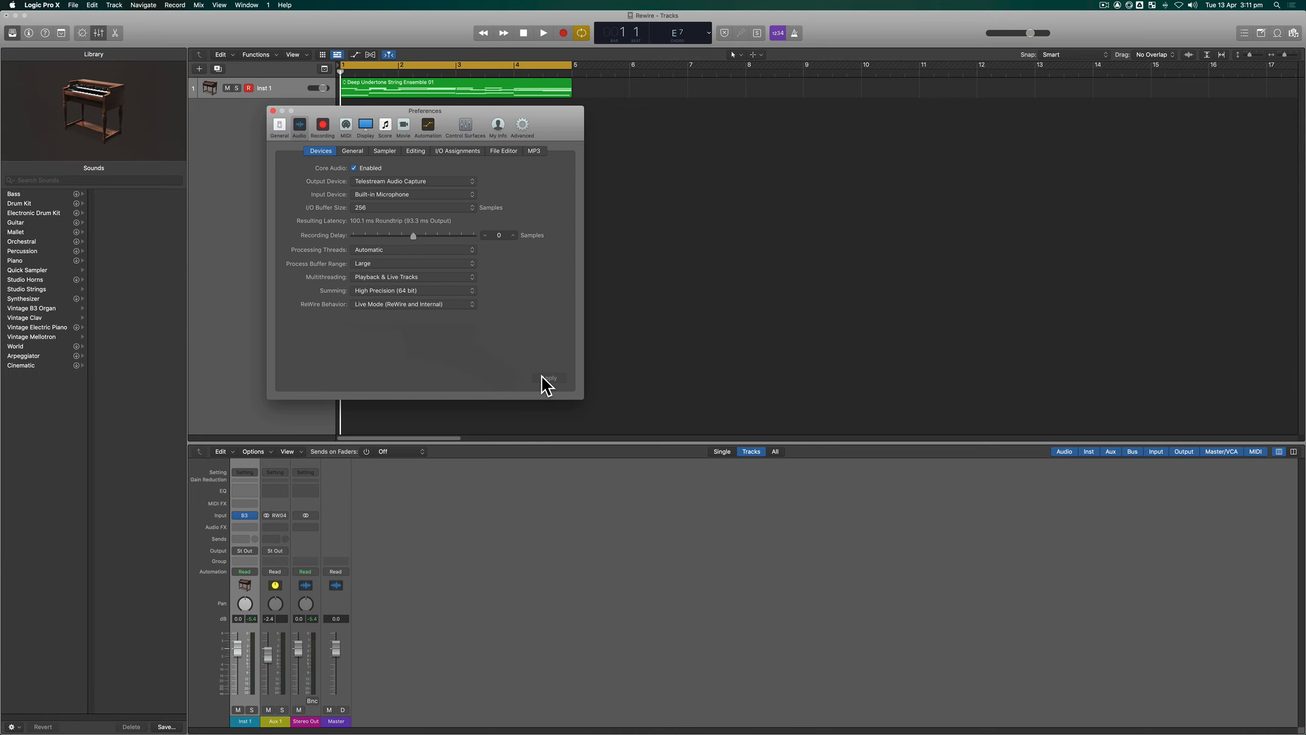
click(272, 111)
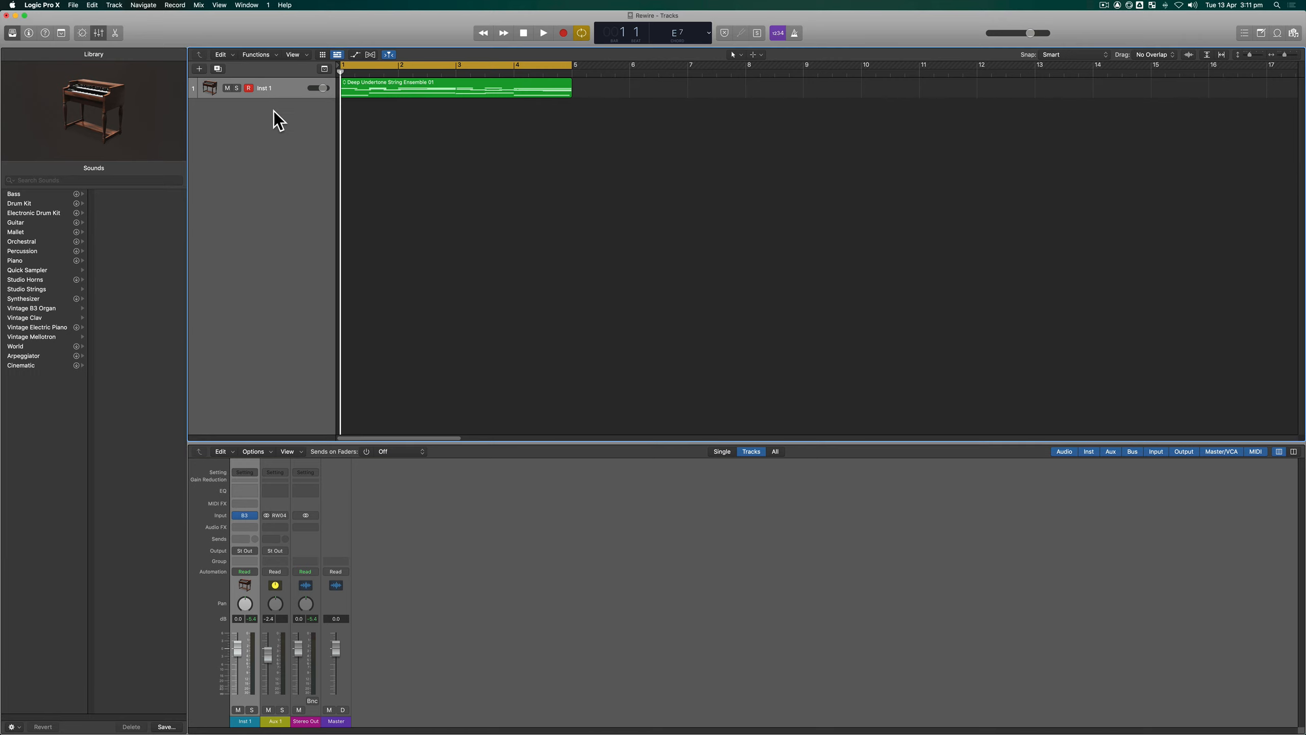
- Switch to Ableton Live, review the ReWire device settings in its audio preferences, and return to Logic Pro X
mouse_move(249, 730)
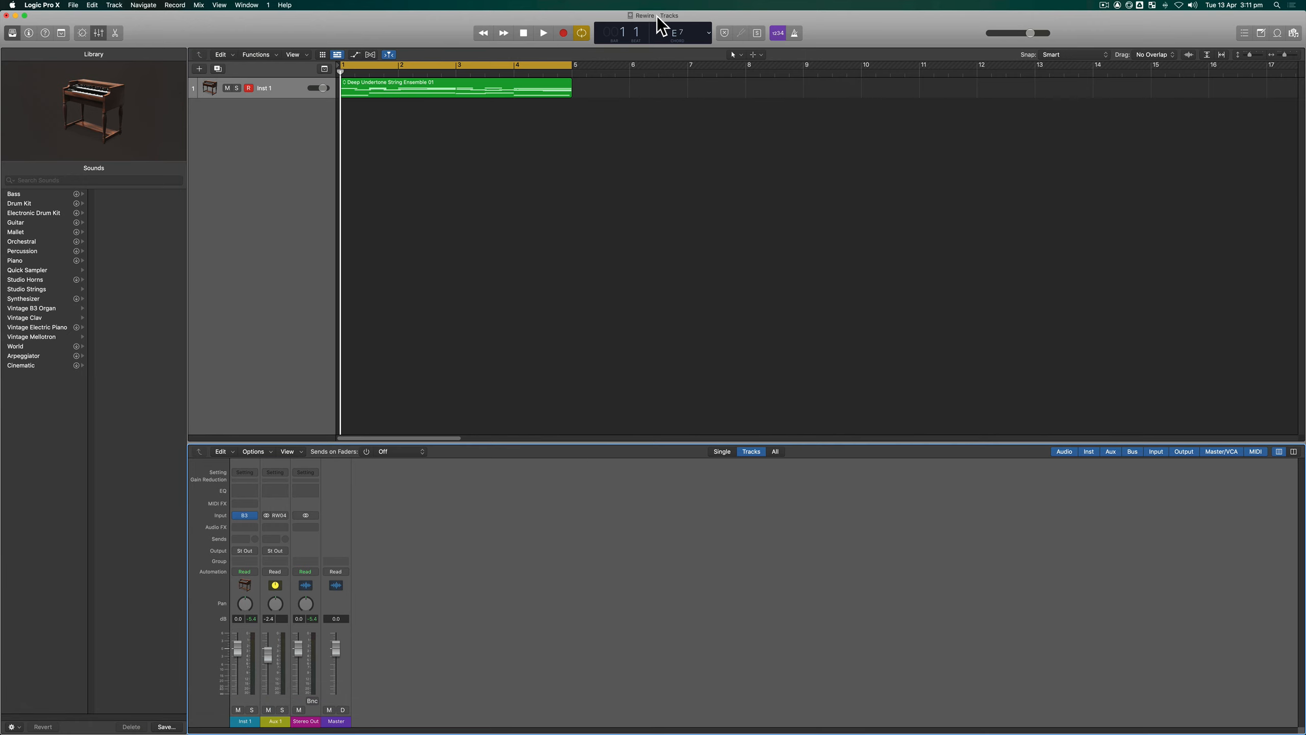
click(659, 242)
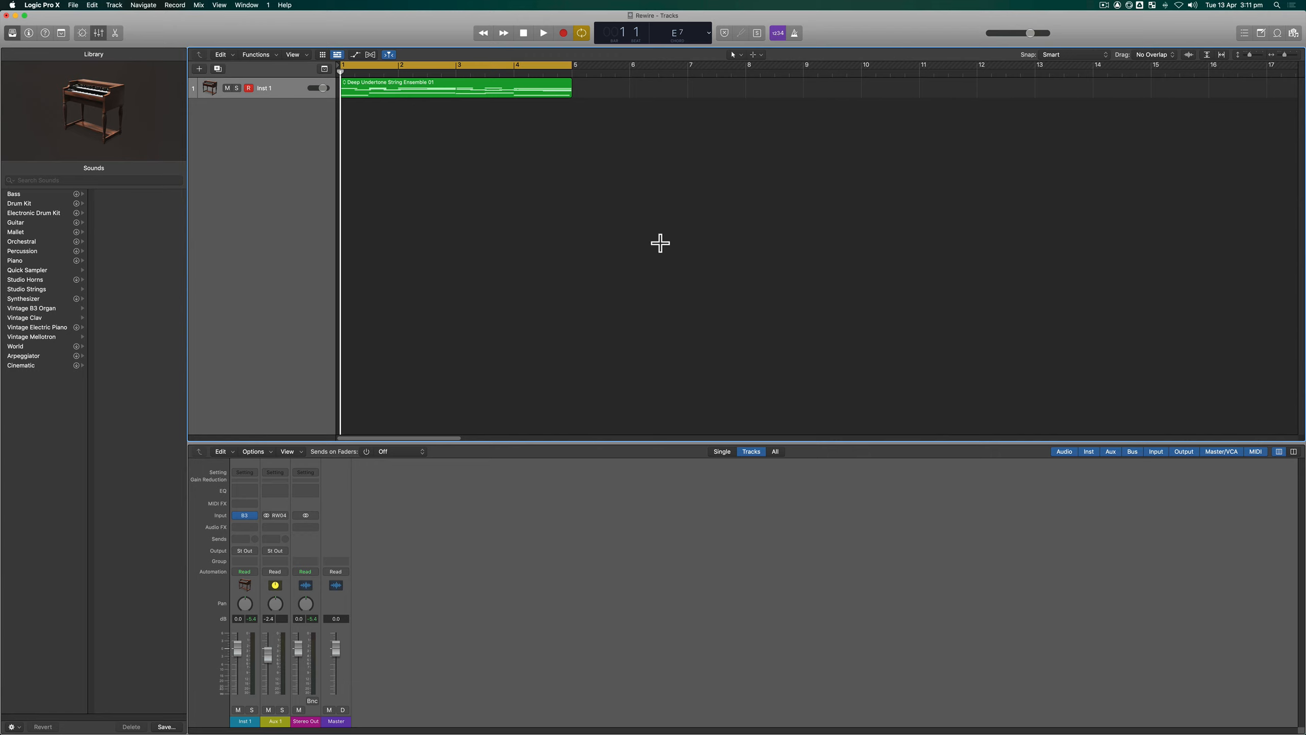
key(super+Tab)
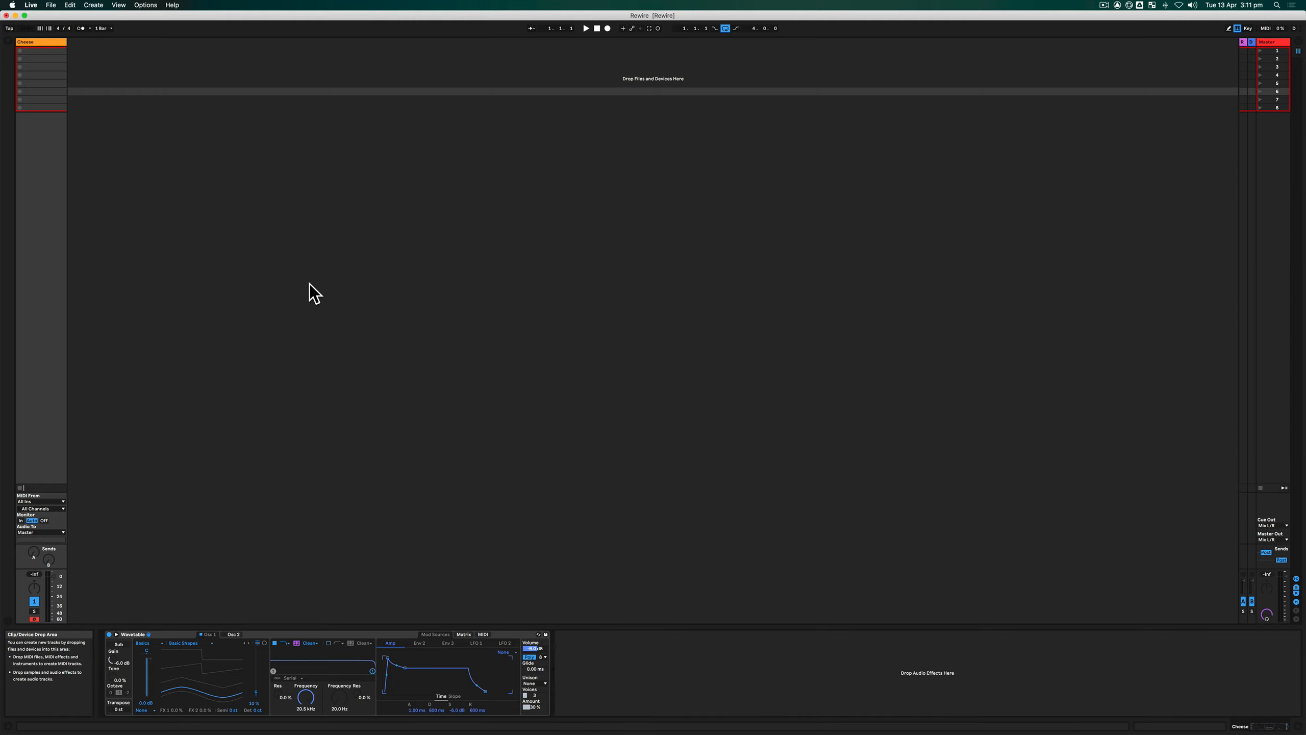
click(31, 5)
click(51, 28)
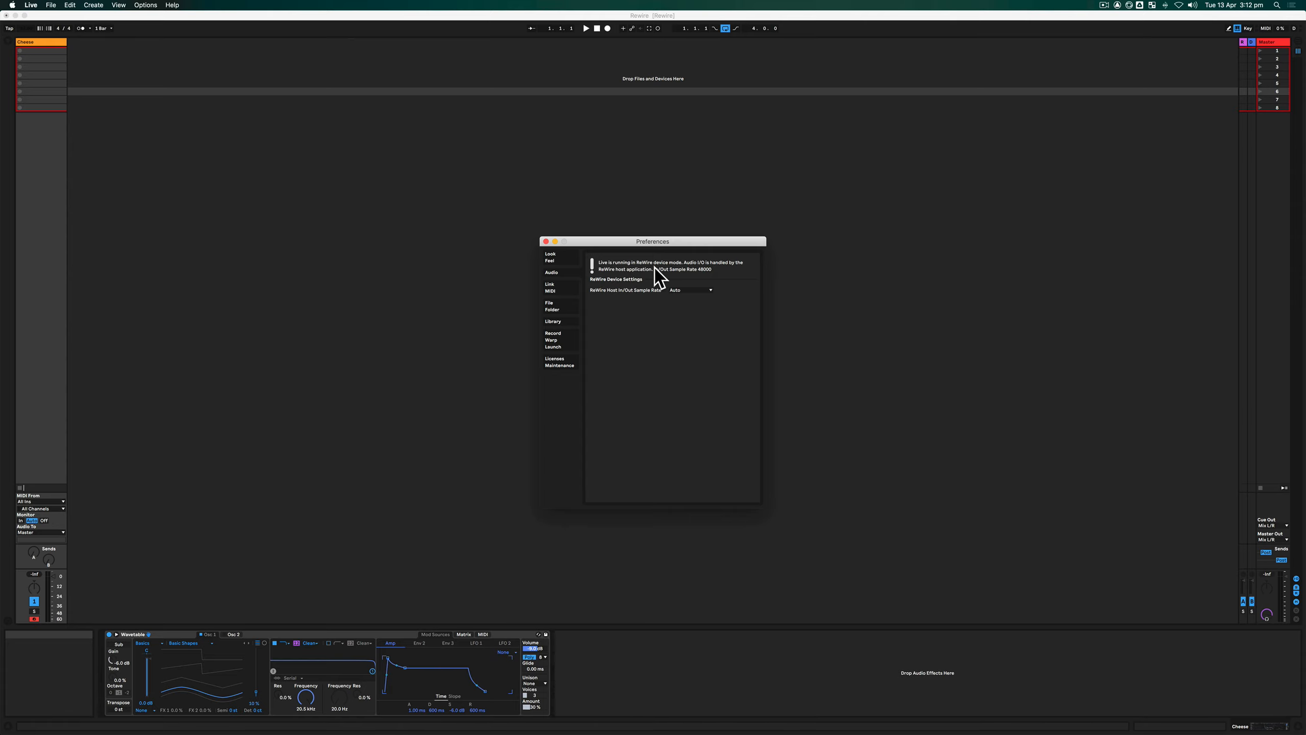
click(546, 241)
key(super+Tab)
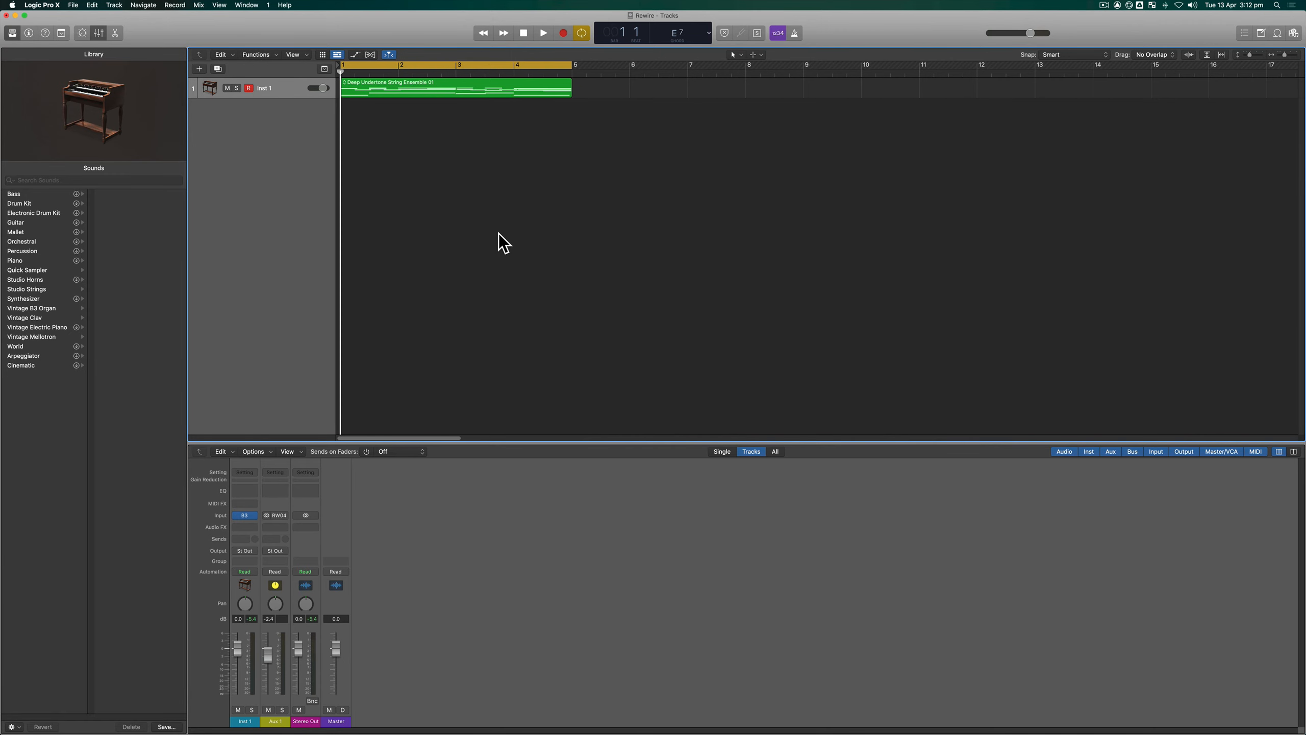
- Tile the Logic Pro X and Ableton Live windows side by side, each filling half of the screen
drag(407, 29, 0, 84)
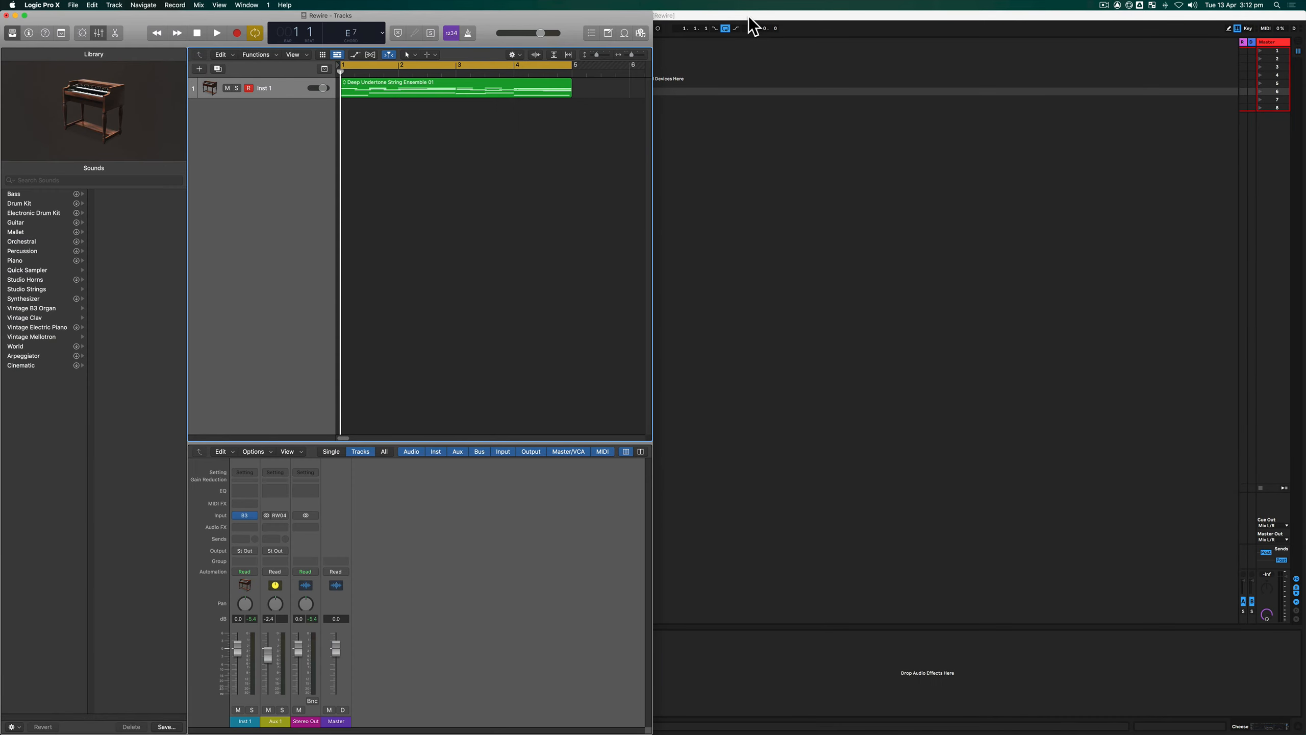
drag(748, 18, 1305, 100)
- Play the string ensemble region briefly through the B3 organ on Inst 1, then stop playback
click(469, 258)
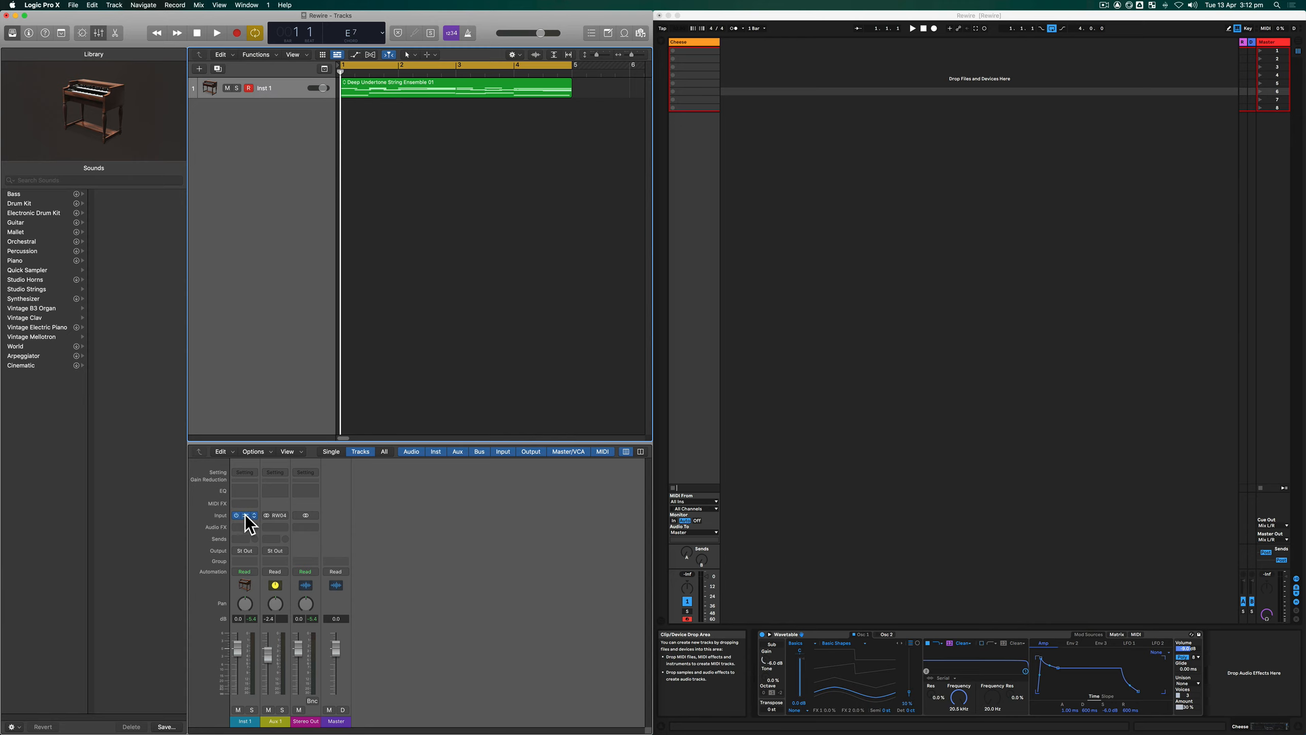
key(space)
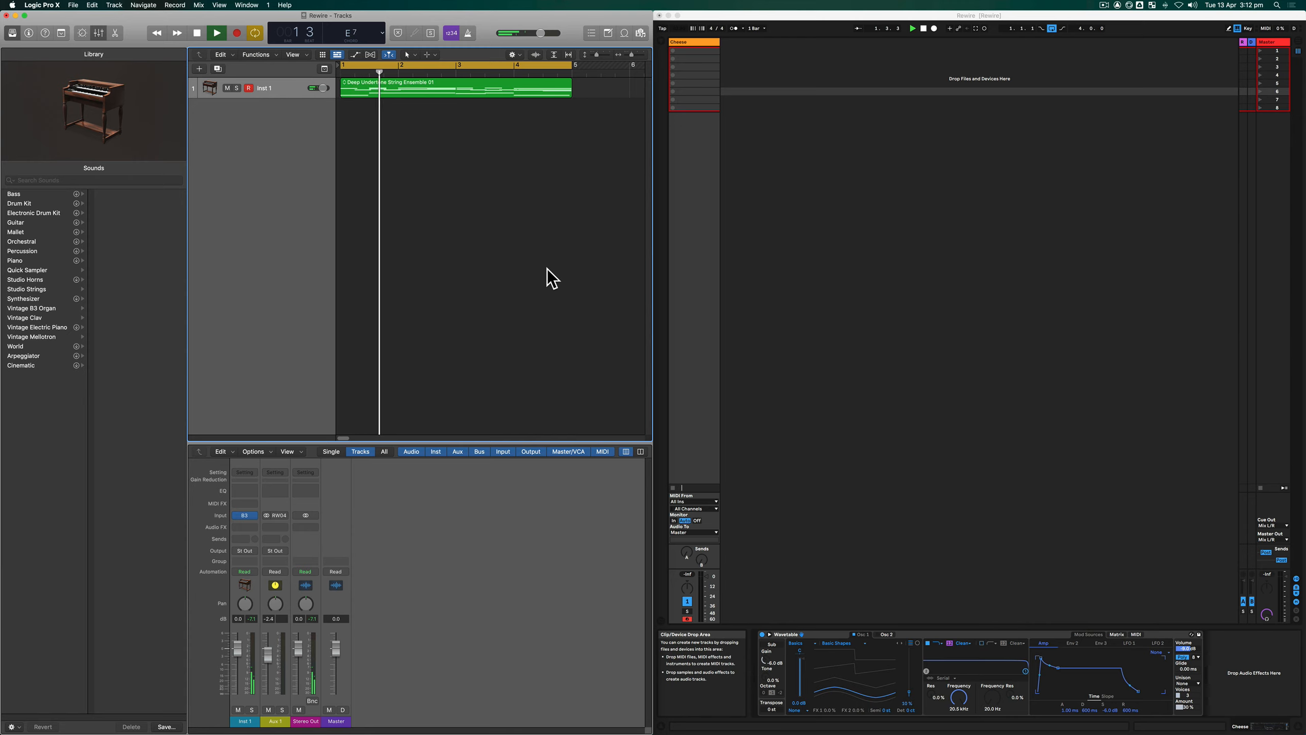
key(space)
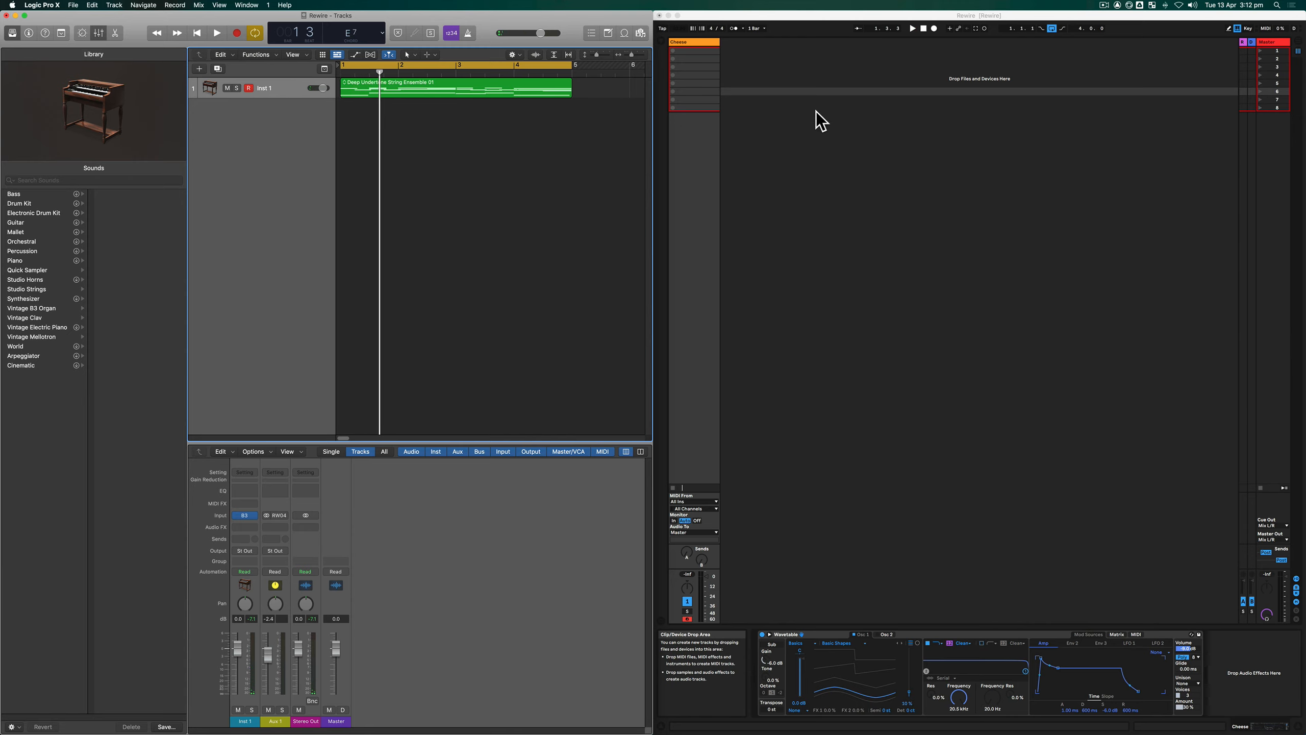
- In Ableton Live, view the Wavetable entry among the browser's instruments and hide the browser again
click(665, 44)
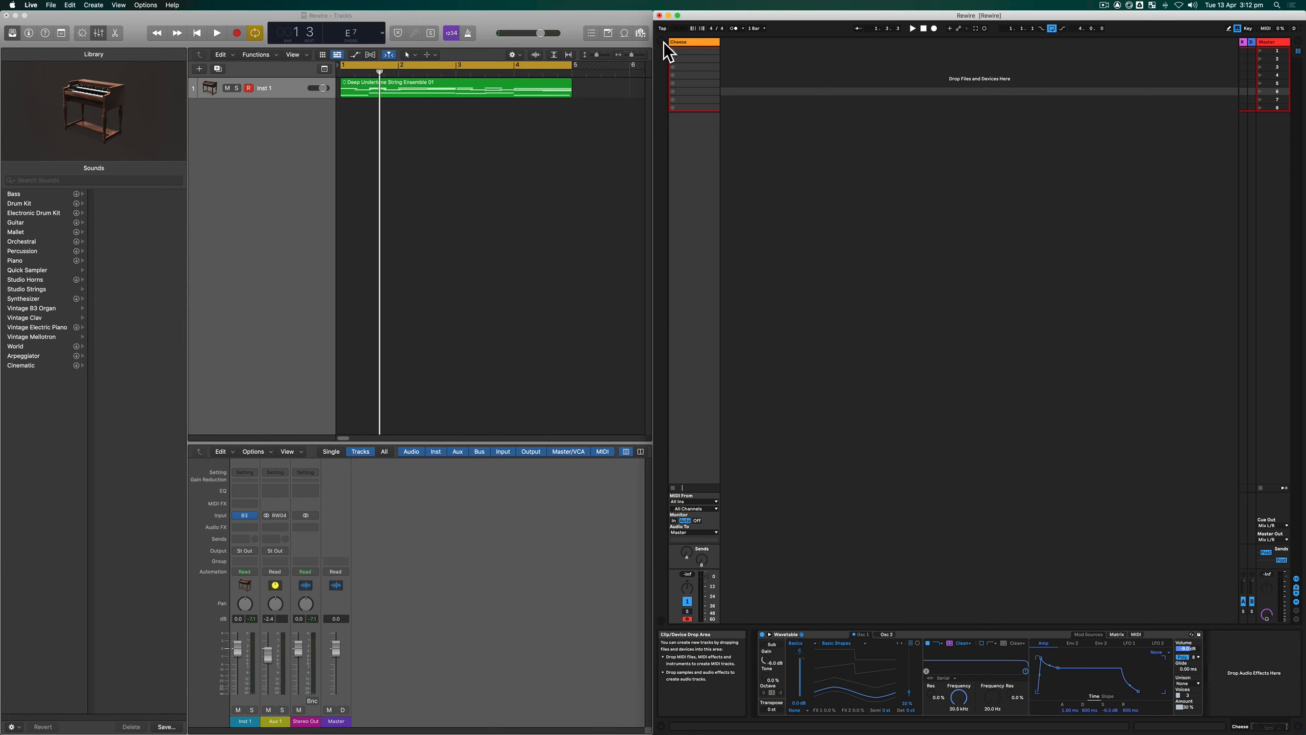
click(663, 42)
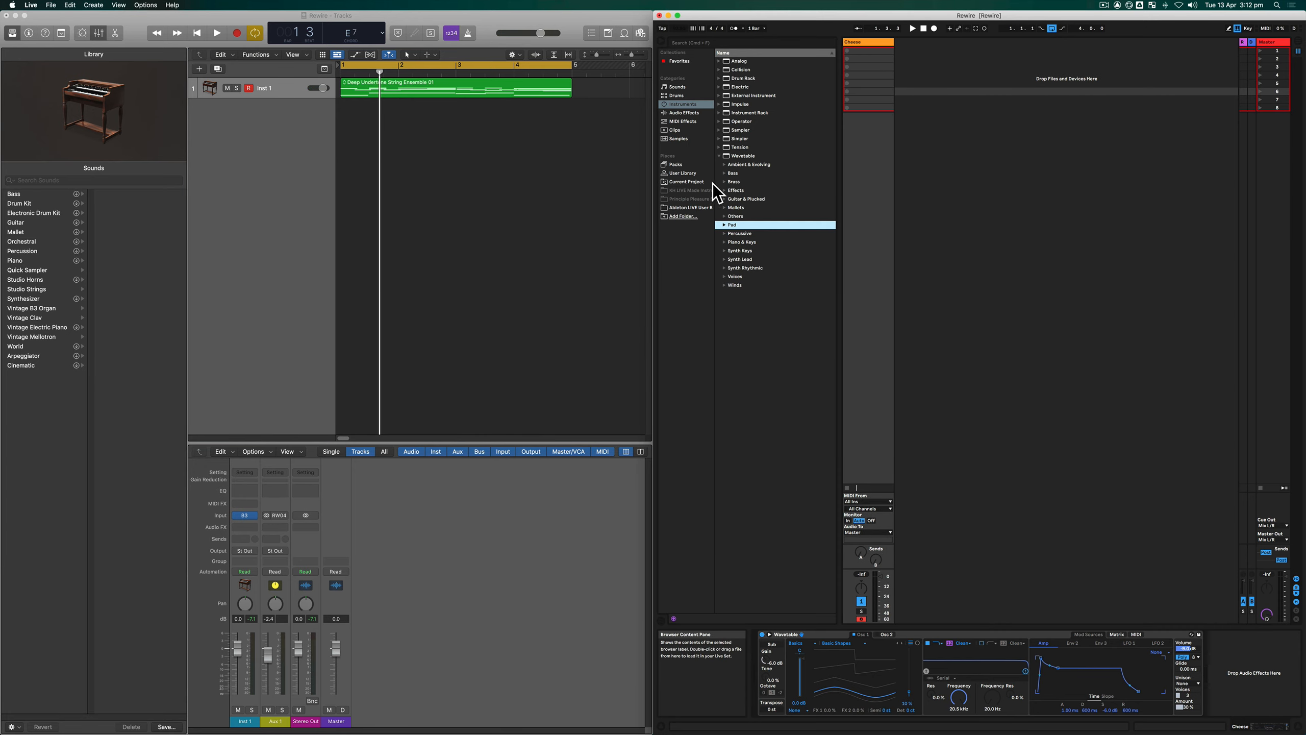
click(719, 157)
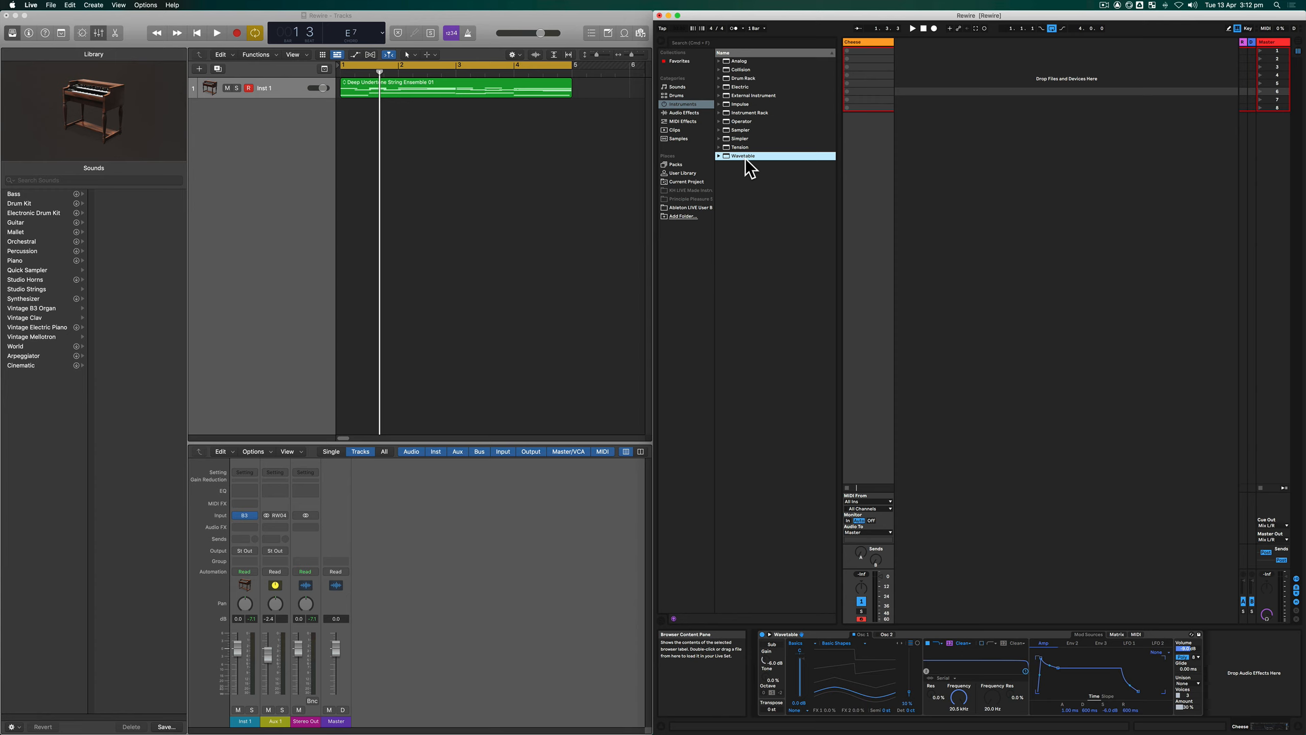
click(660, 41)
- In Logic Pro X, add a new external MIDI track and move the Deep Undertone String Ensemble 01 region onto it
click(496, 211)
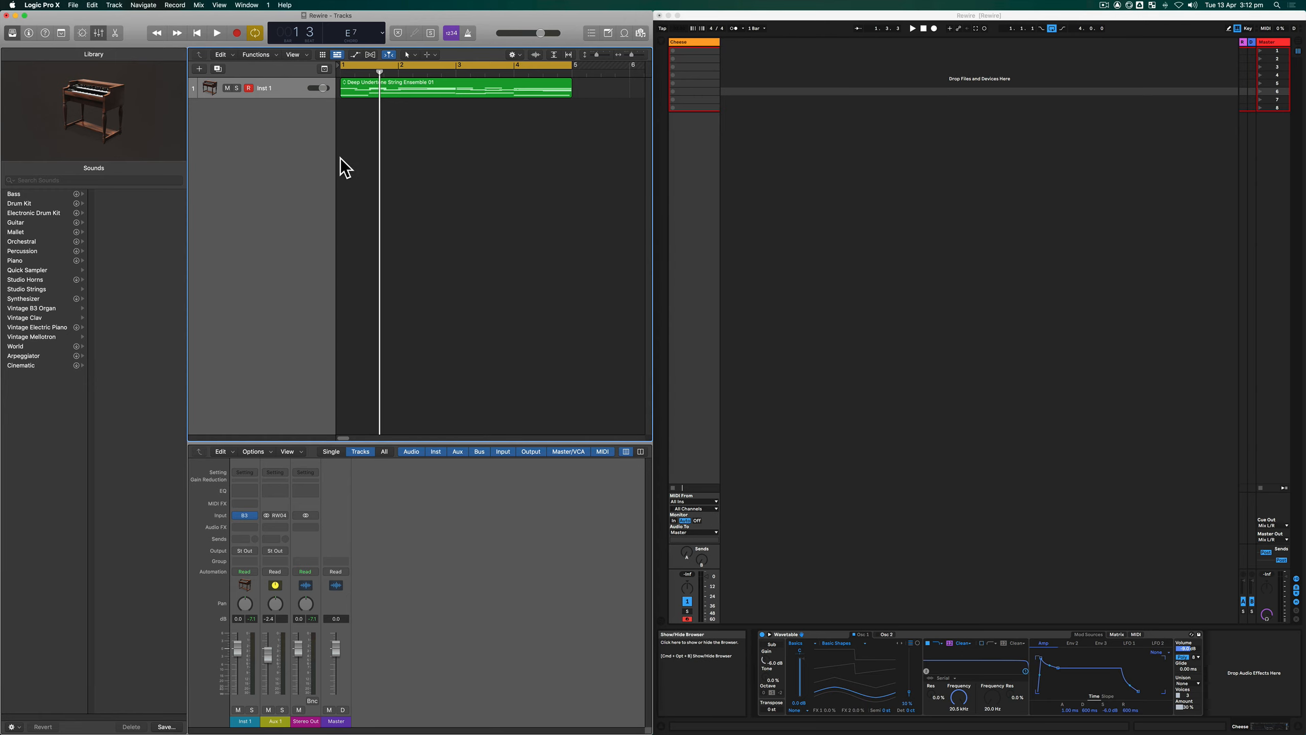
click(118, 6)
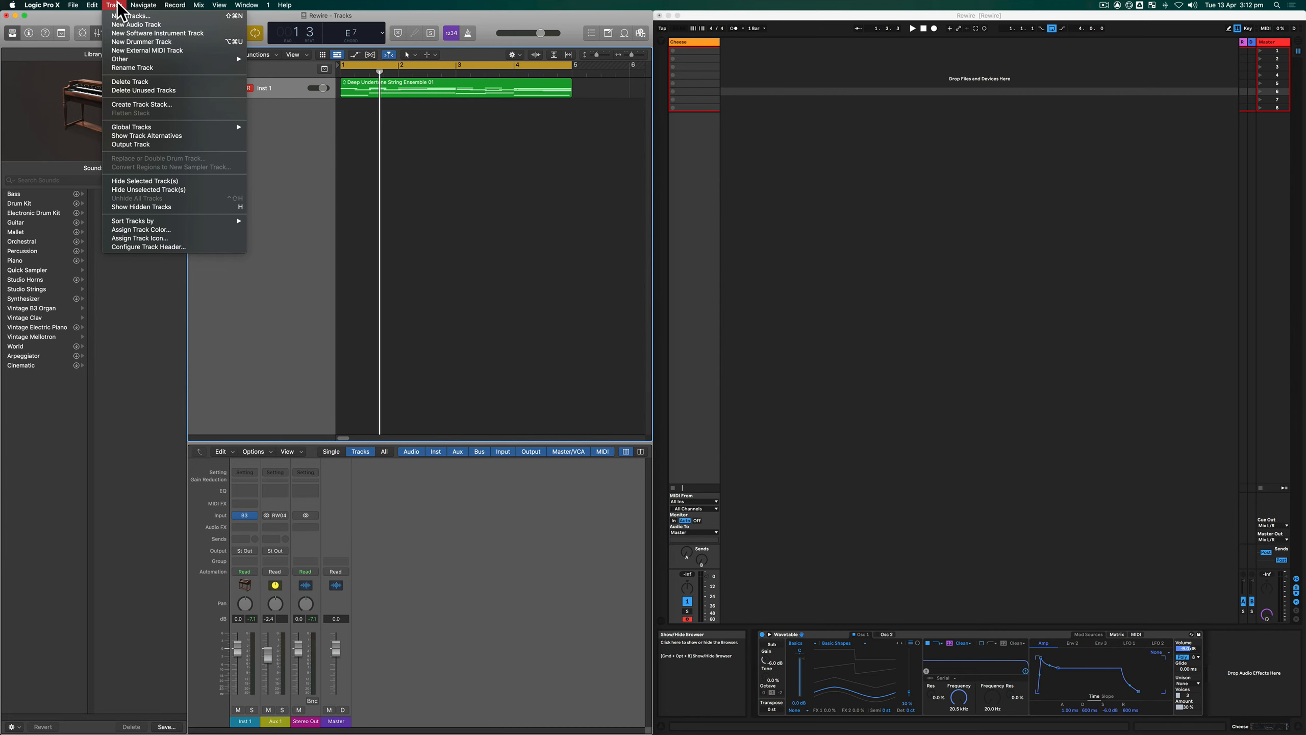
click(161, 60)
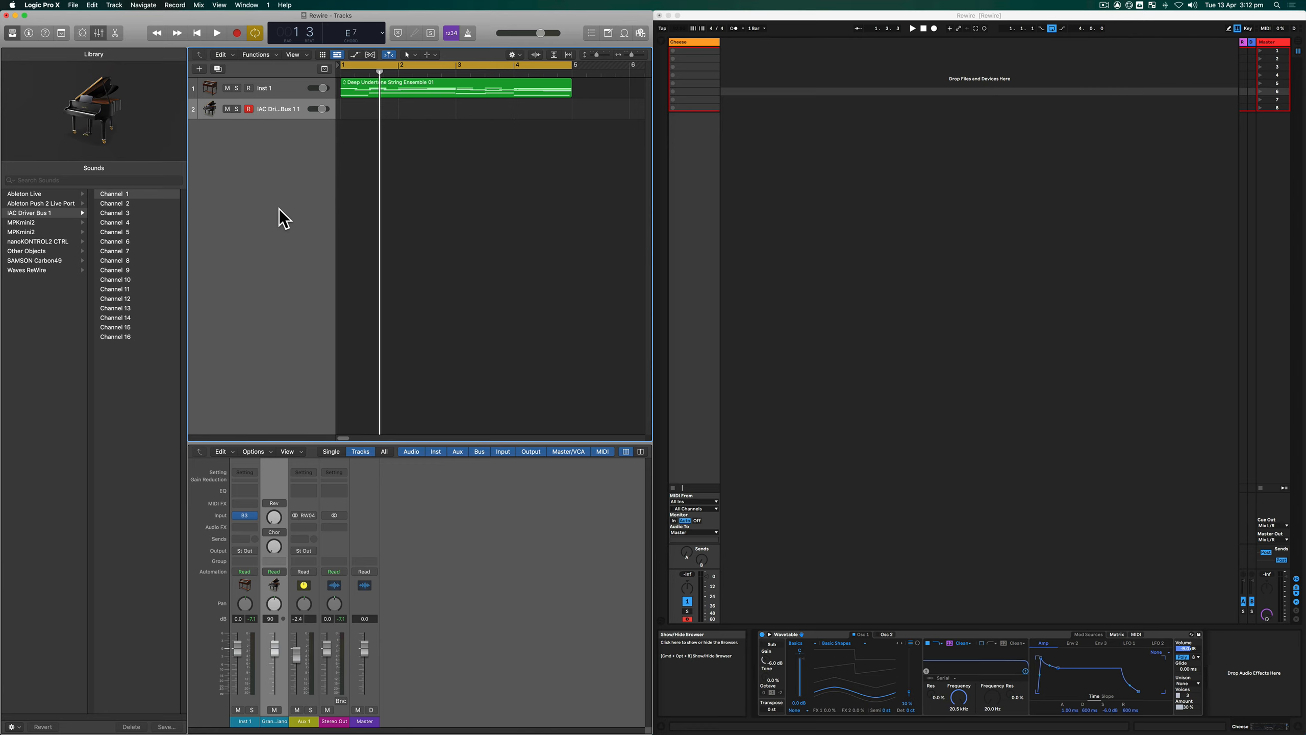
mouse_move(395, 97)
mouse_down()
mouse_move(388, 110)
mouse_move(409, 118)
mouse_up()
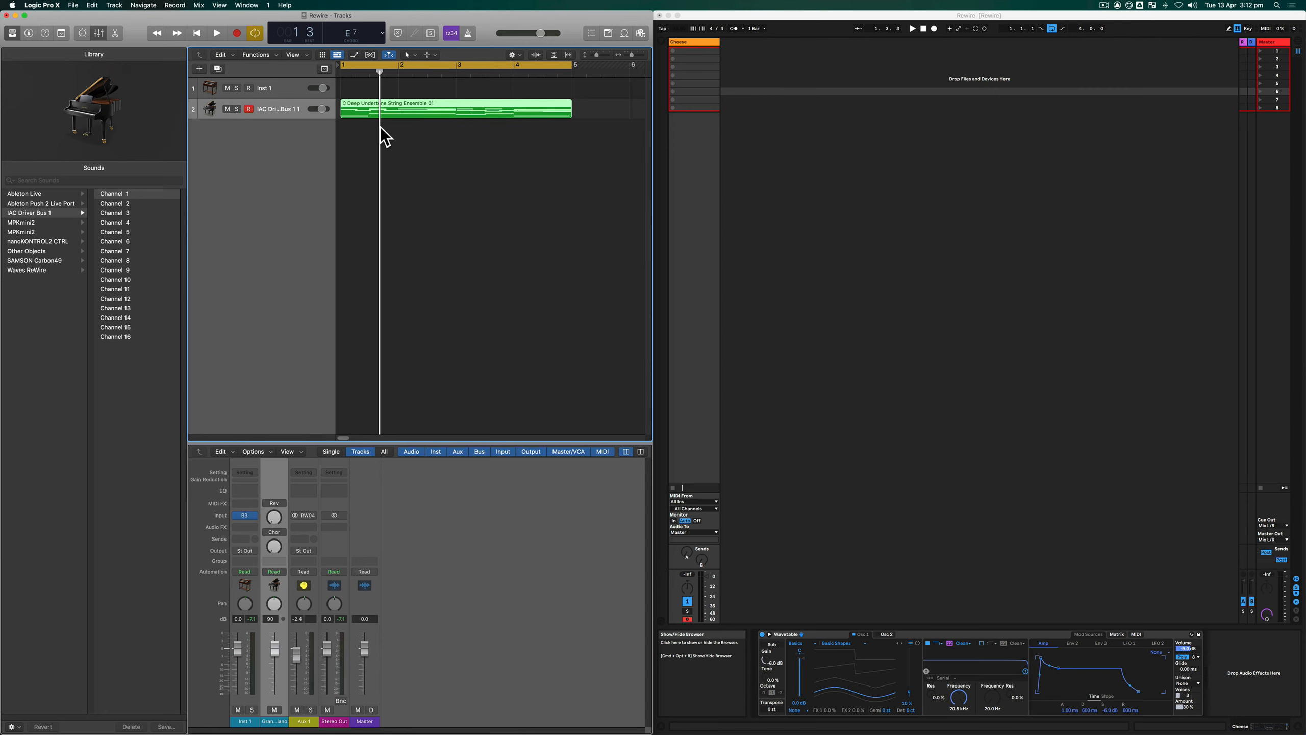
click(12, 34)
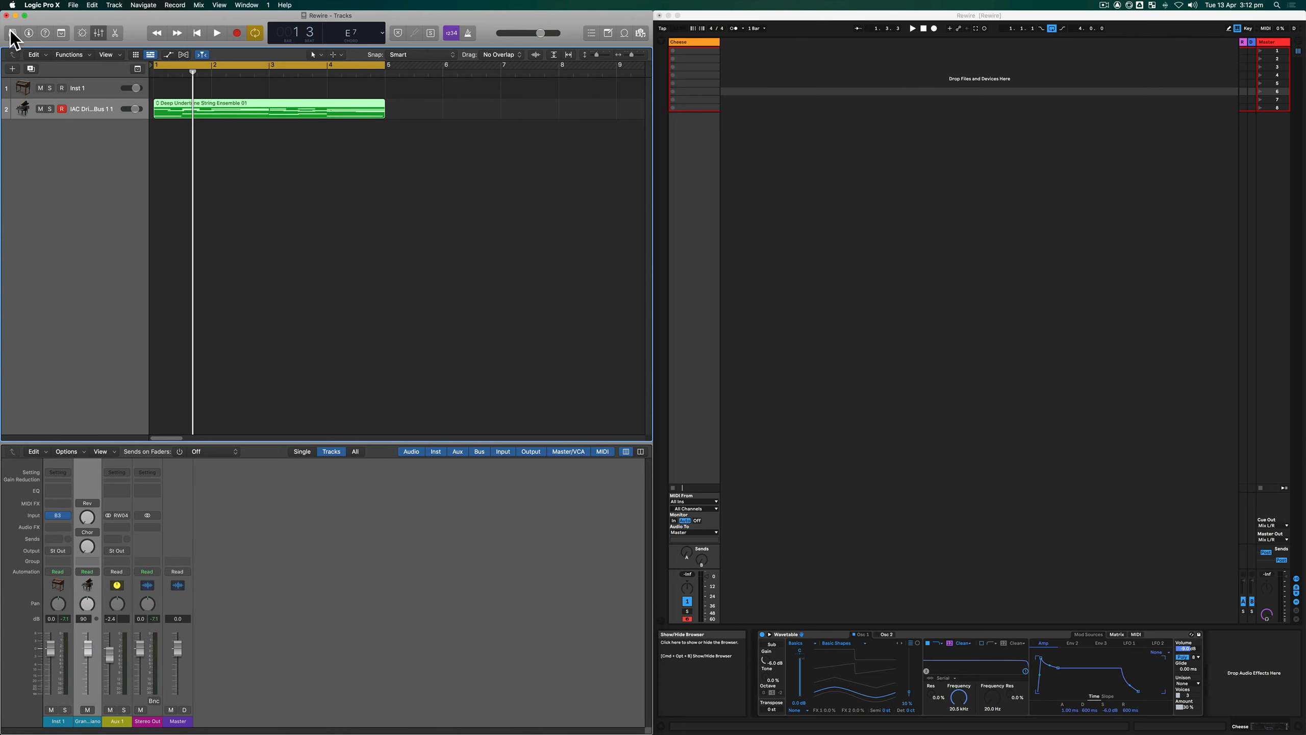
click(12, 34)
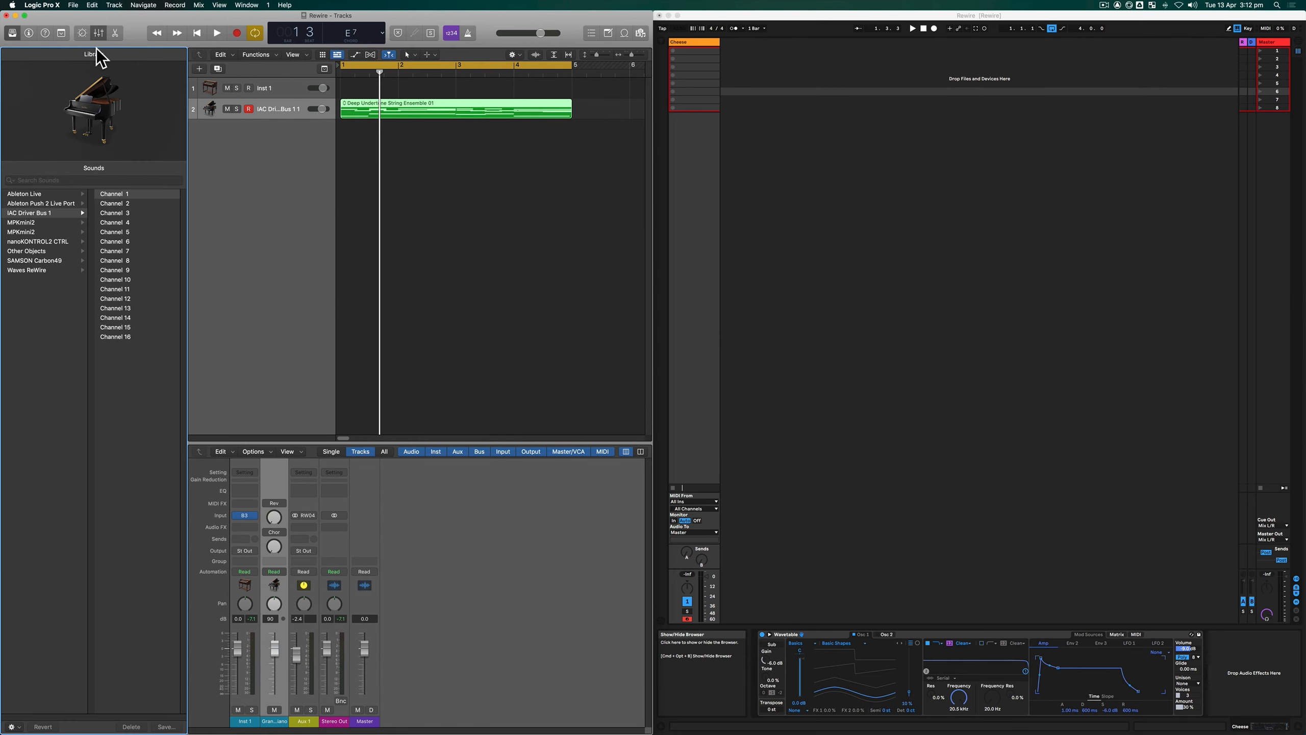
click(12, 34)
click(12, 34)
- Route the external MIDI track to the Cheese instrument under Ableton Live in the Library
click(29, 290)
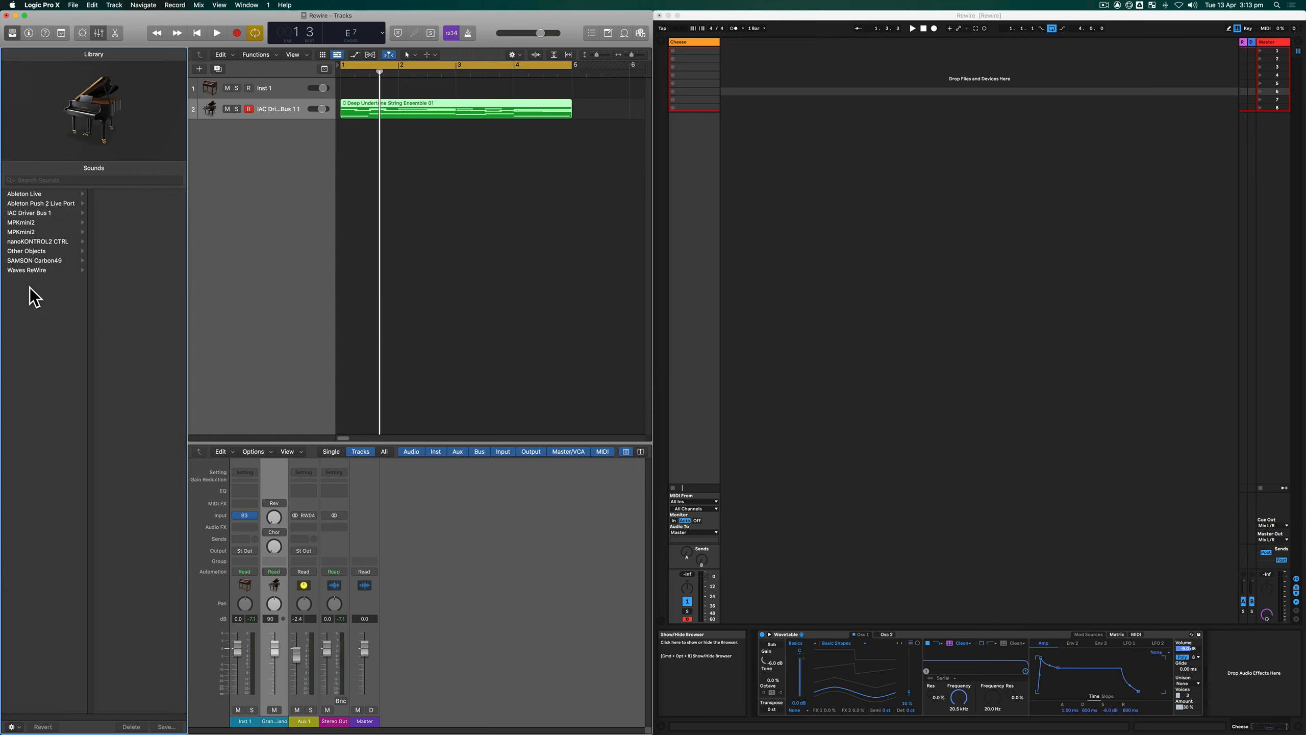
click(26, 194)
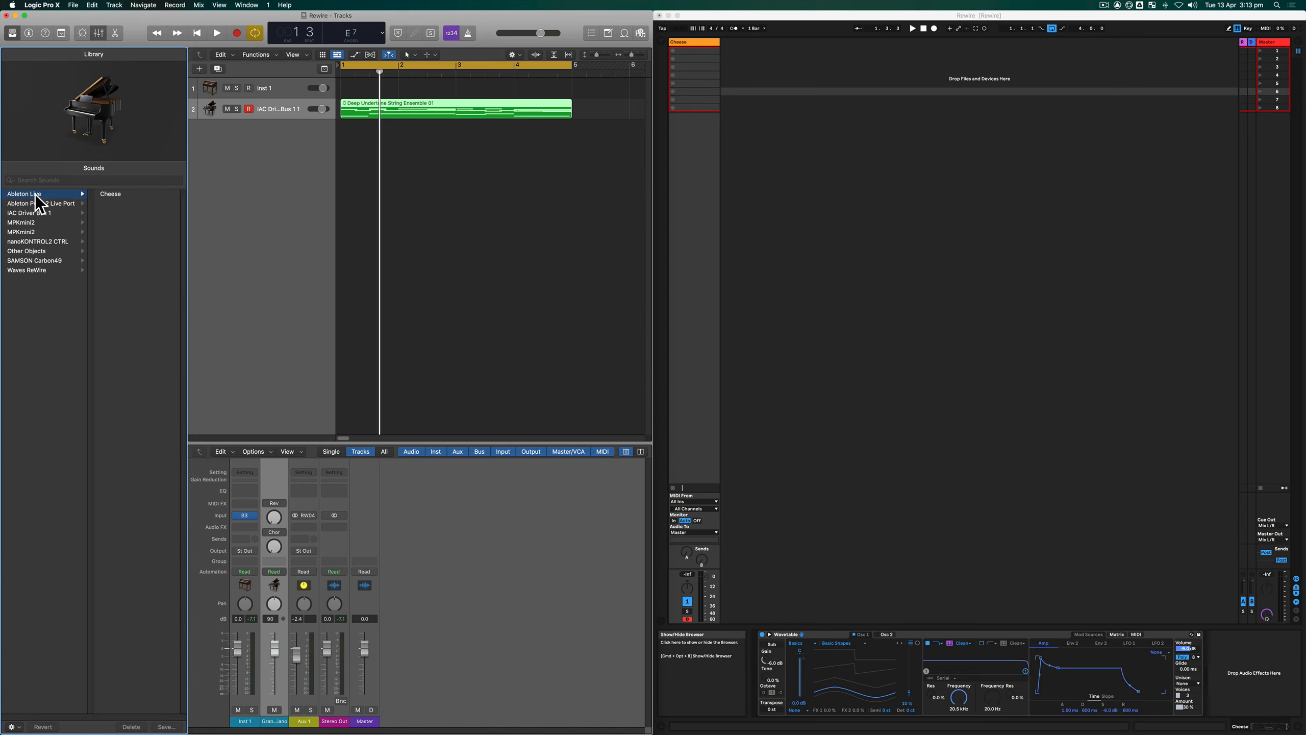
click(123, 194)
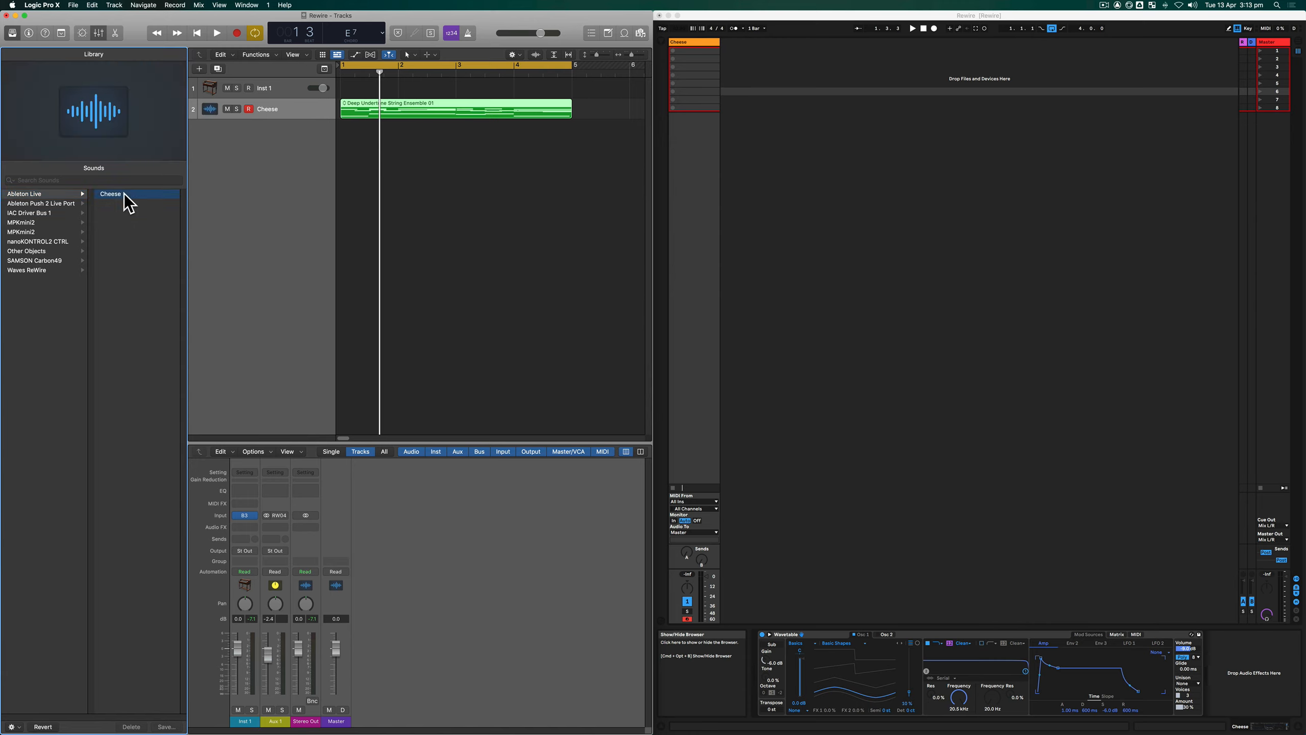
- Rename the Cheese track in Ableton Live as Potato and check its entry in Logic's Library
click(781, 168)
click(687, 43)
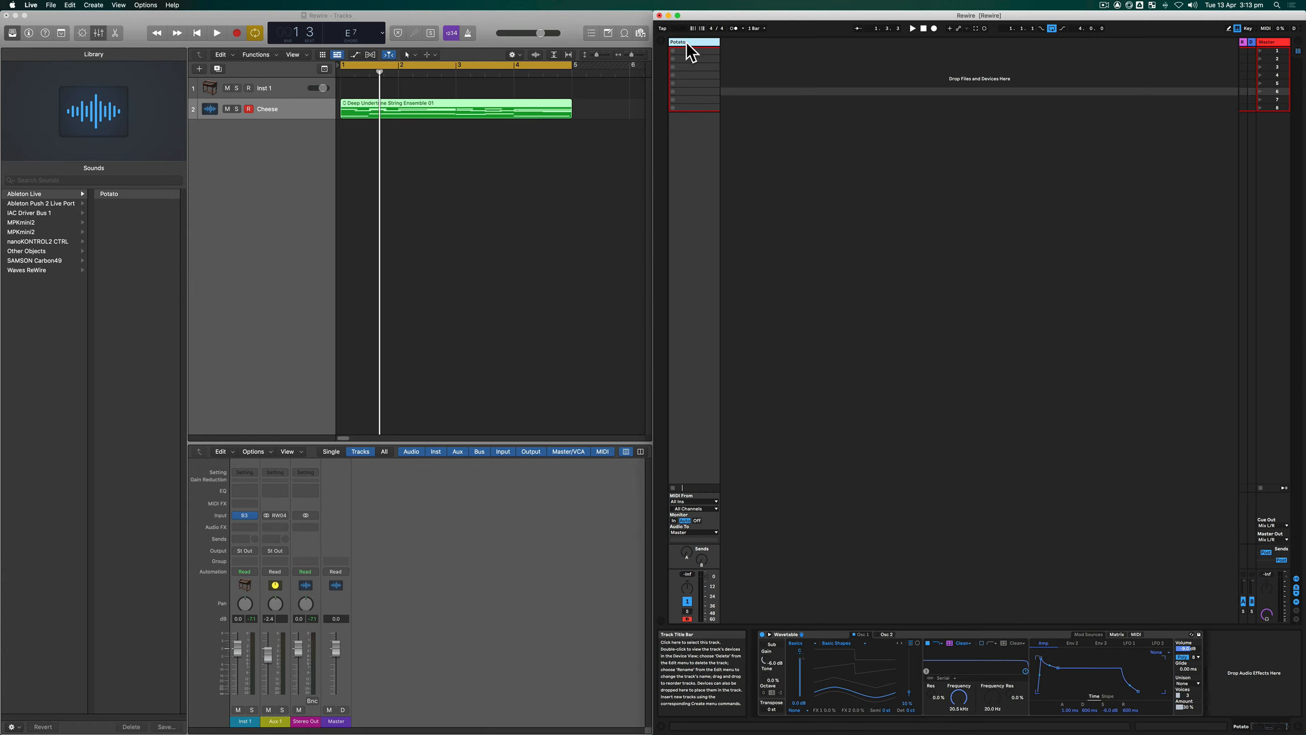
click(112, 208)
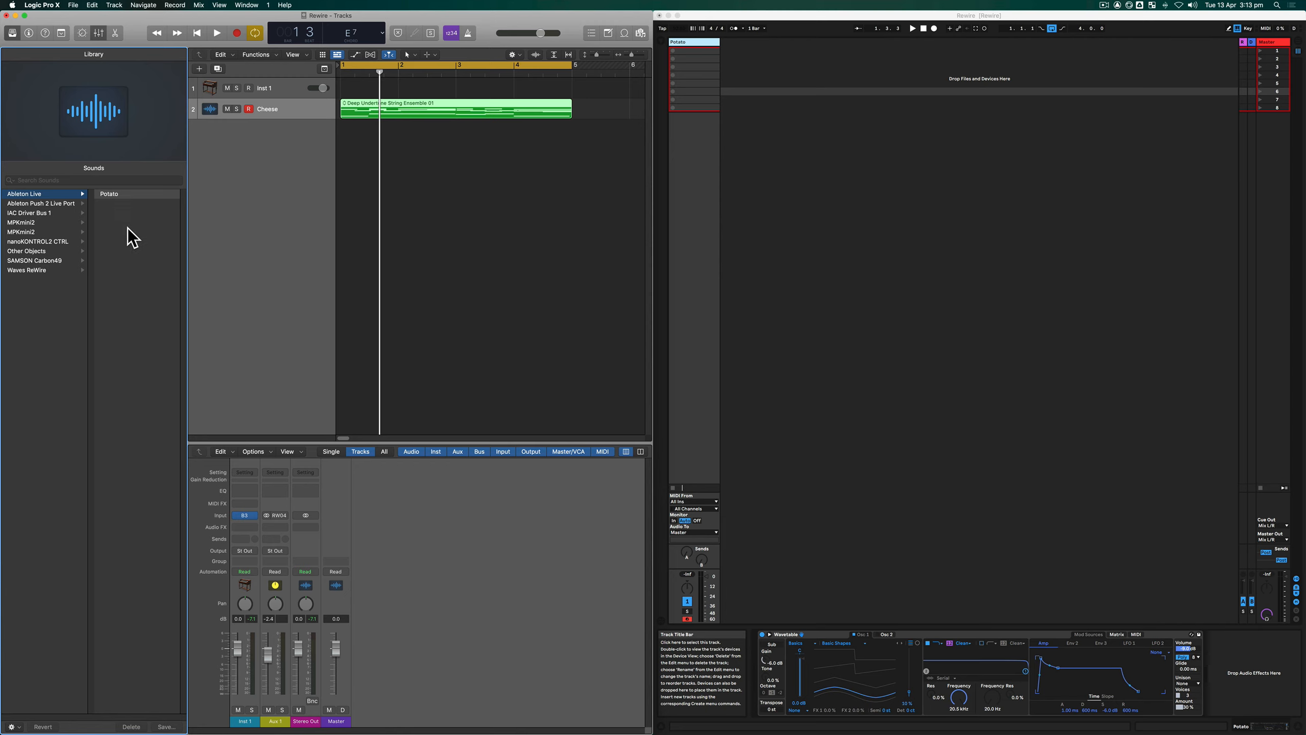
- Clear the custom name Cheese from the external MIDI track in Logic Pro X
click(256, 163)
click(313, 102)
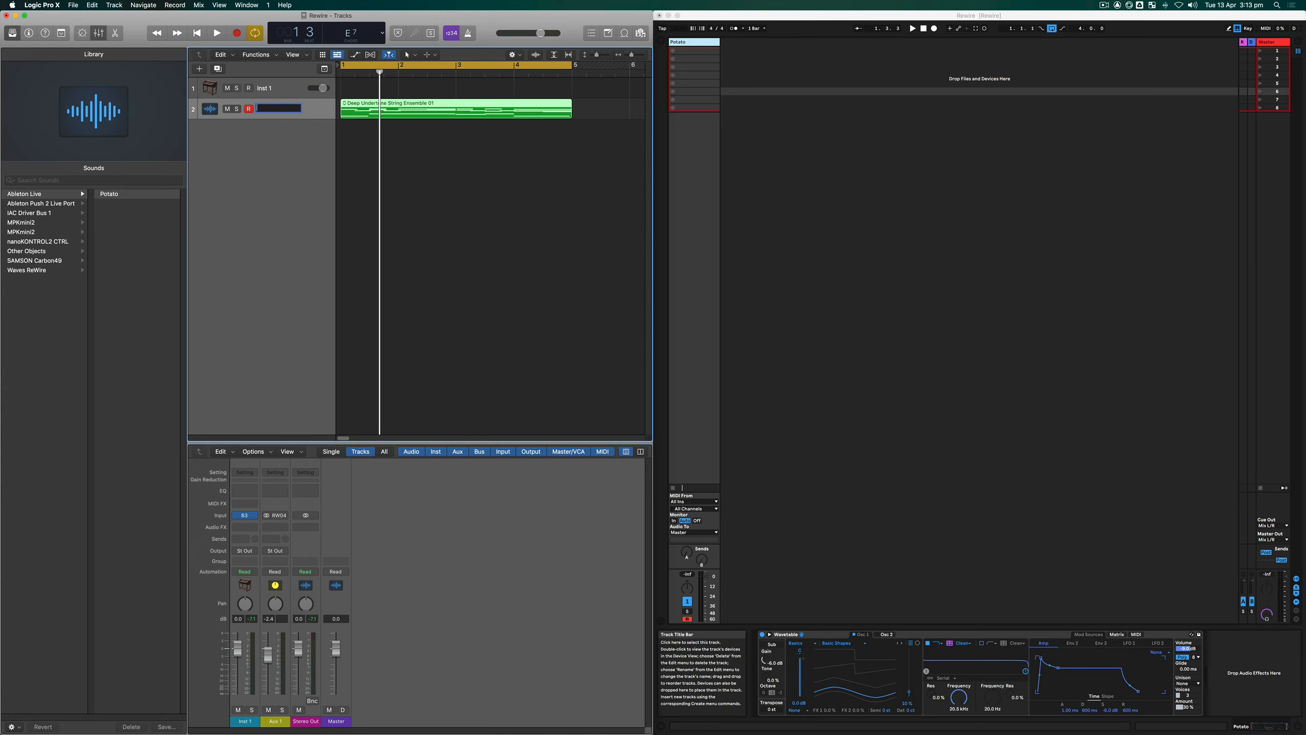
click(278, 181)
- Play the region from Logic through the Potato instrument in Ableton Live, stopping and restarting playback
key(space)
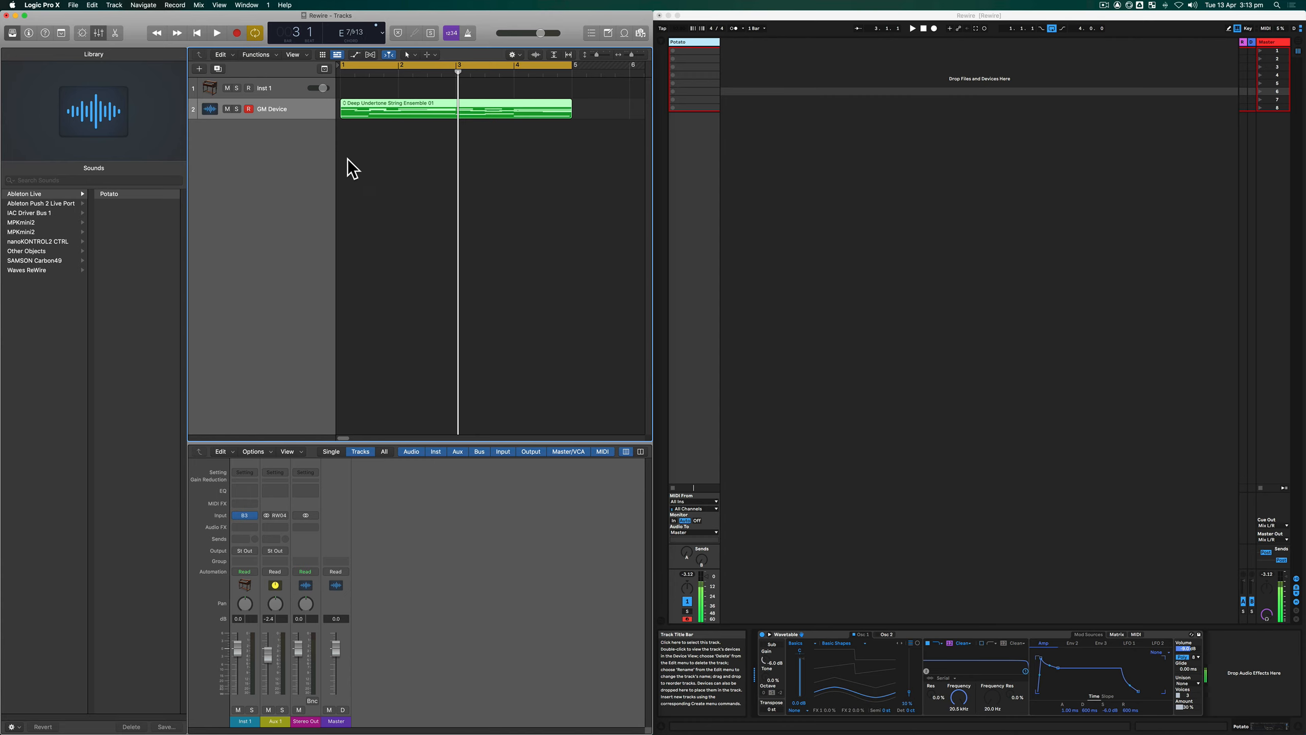
click(381, 241)
key(space)
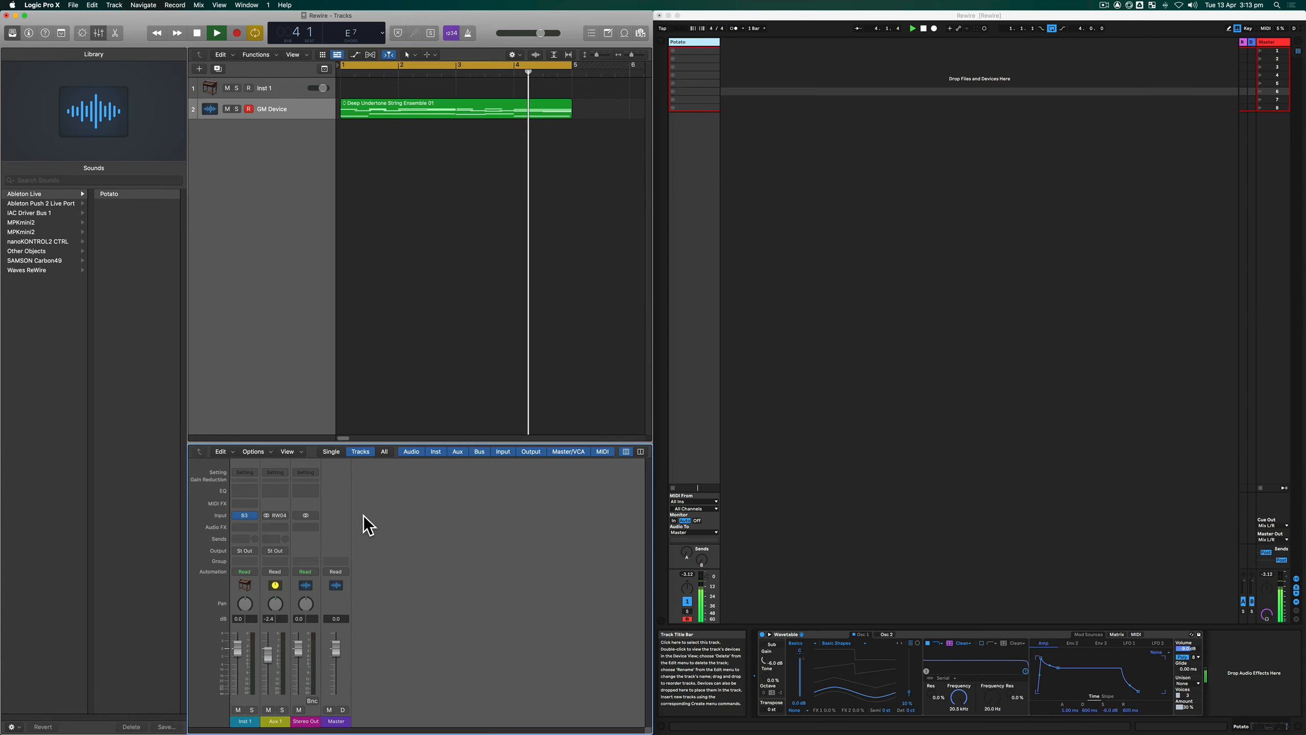
- Delete the Aux 1 channel strip from the Logic mixer
click(271, 723)
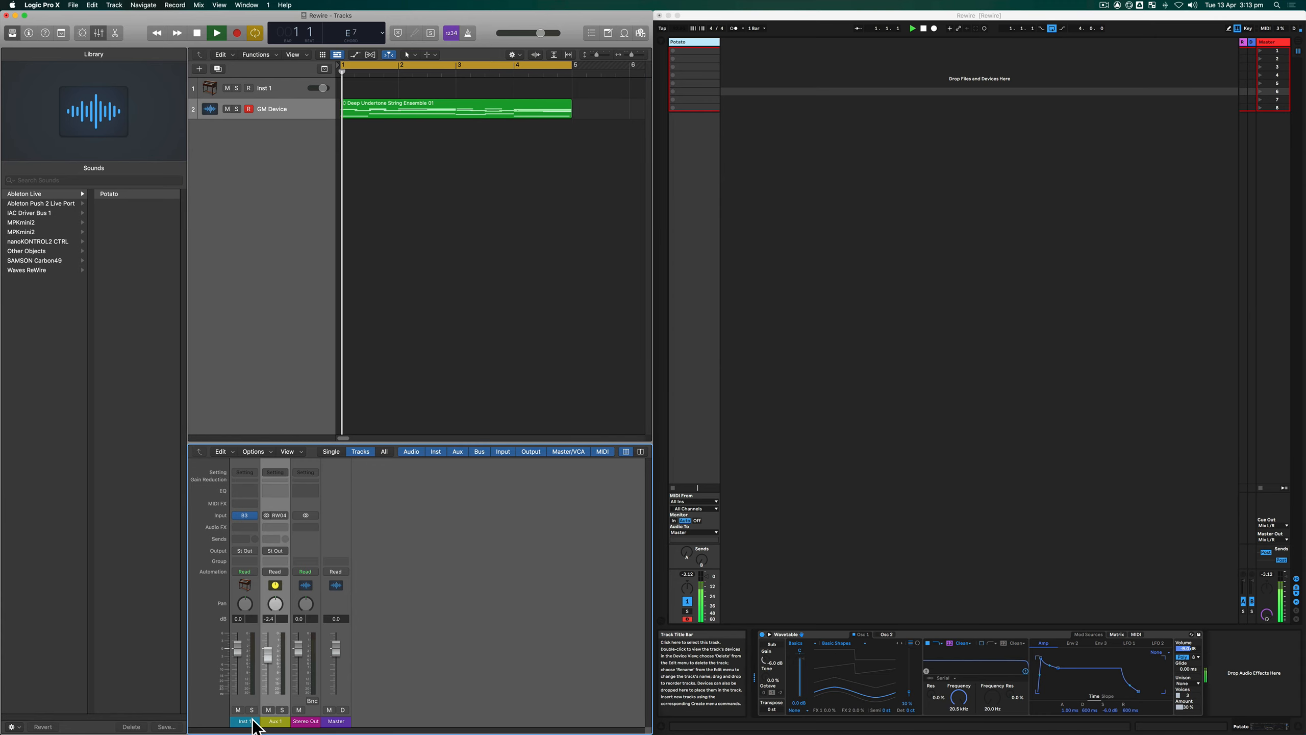
shift+click(251, 722)
right_click(252, 721)
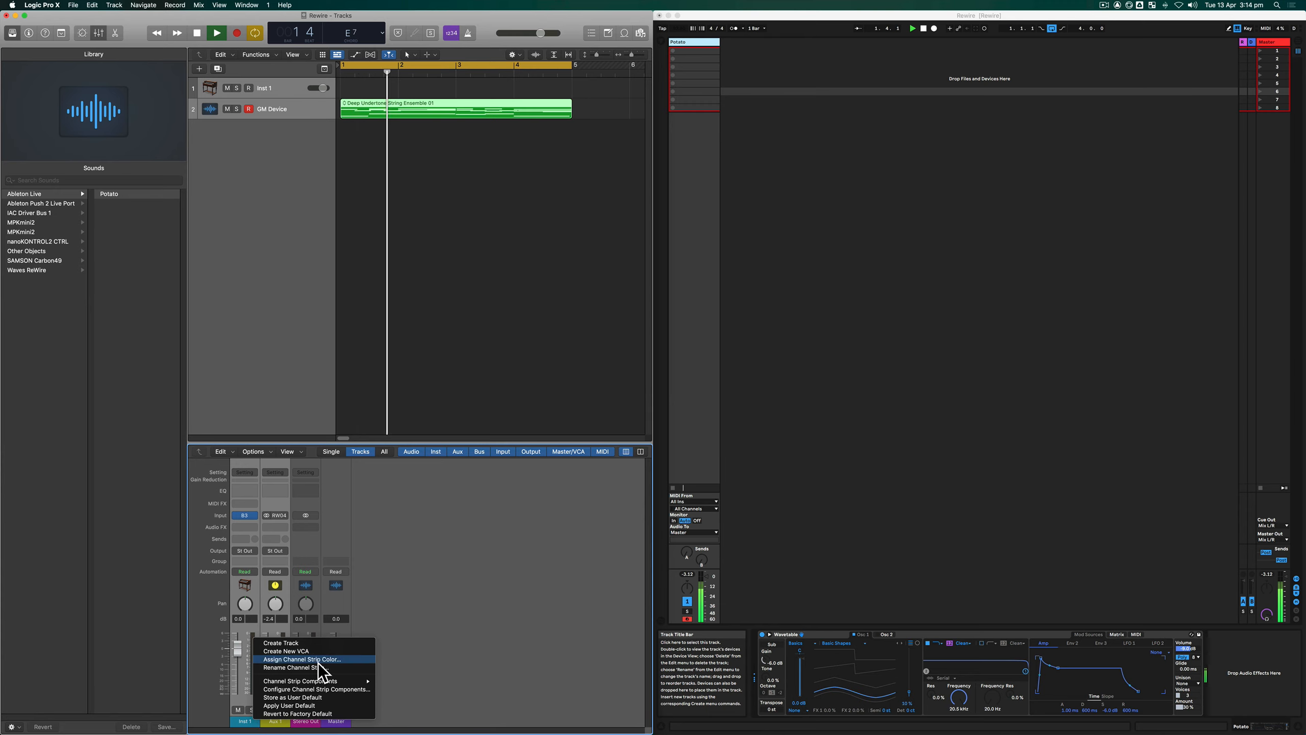
click(412, 698)
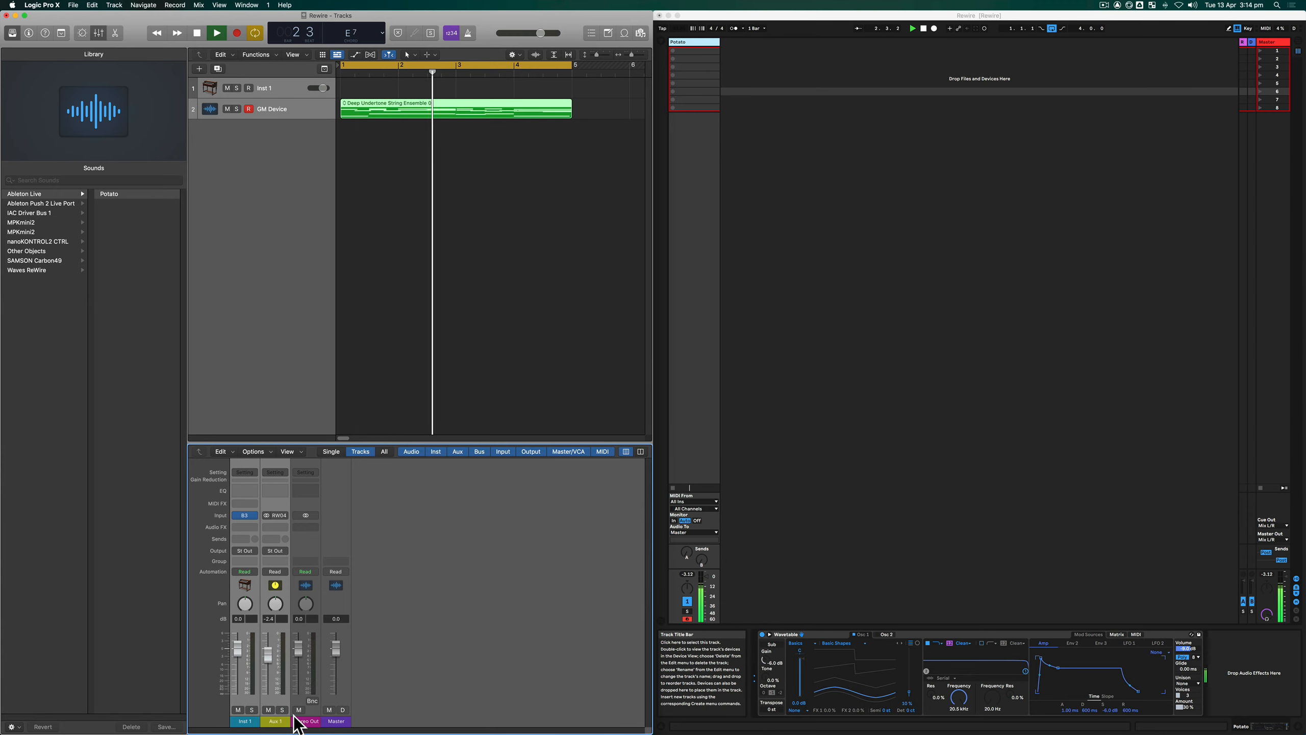
key(Delete)
click(727, 232)
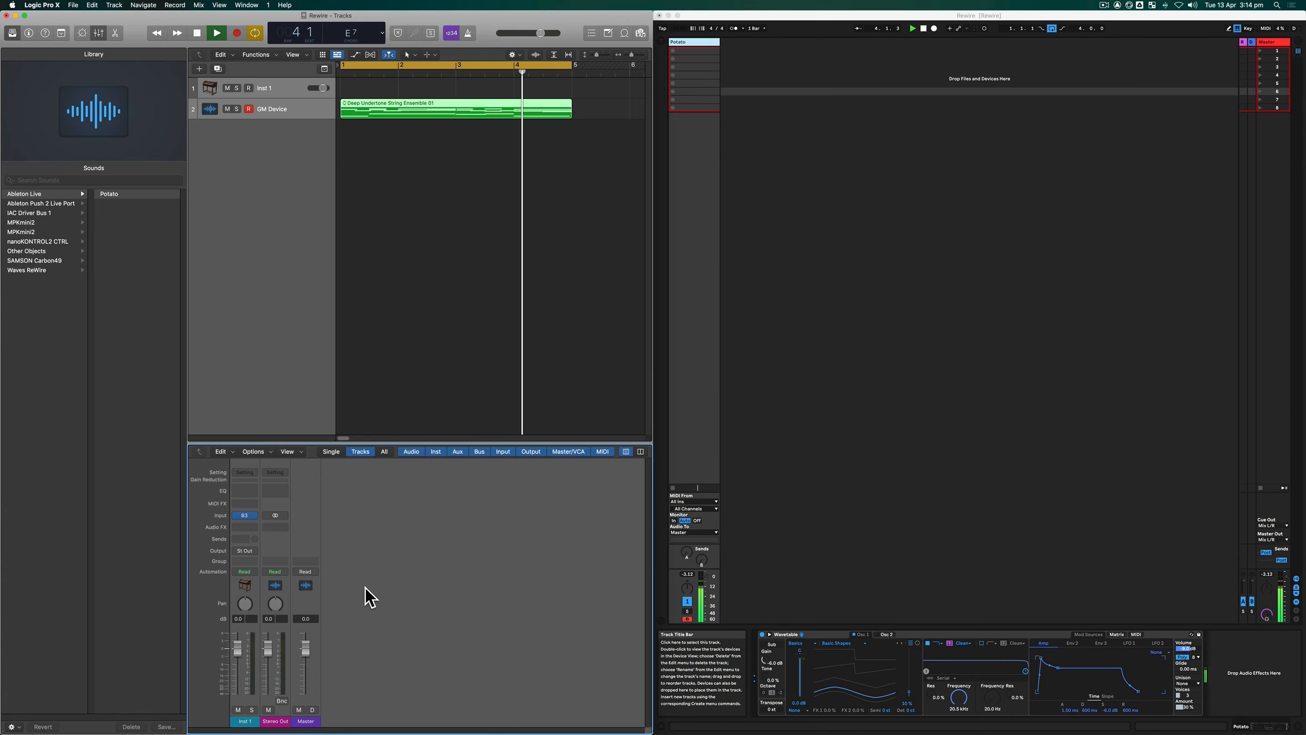
- Create a new auxiliary channel strip in the mixer and name it LIVE
click(272, 453)
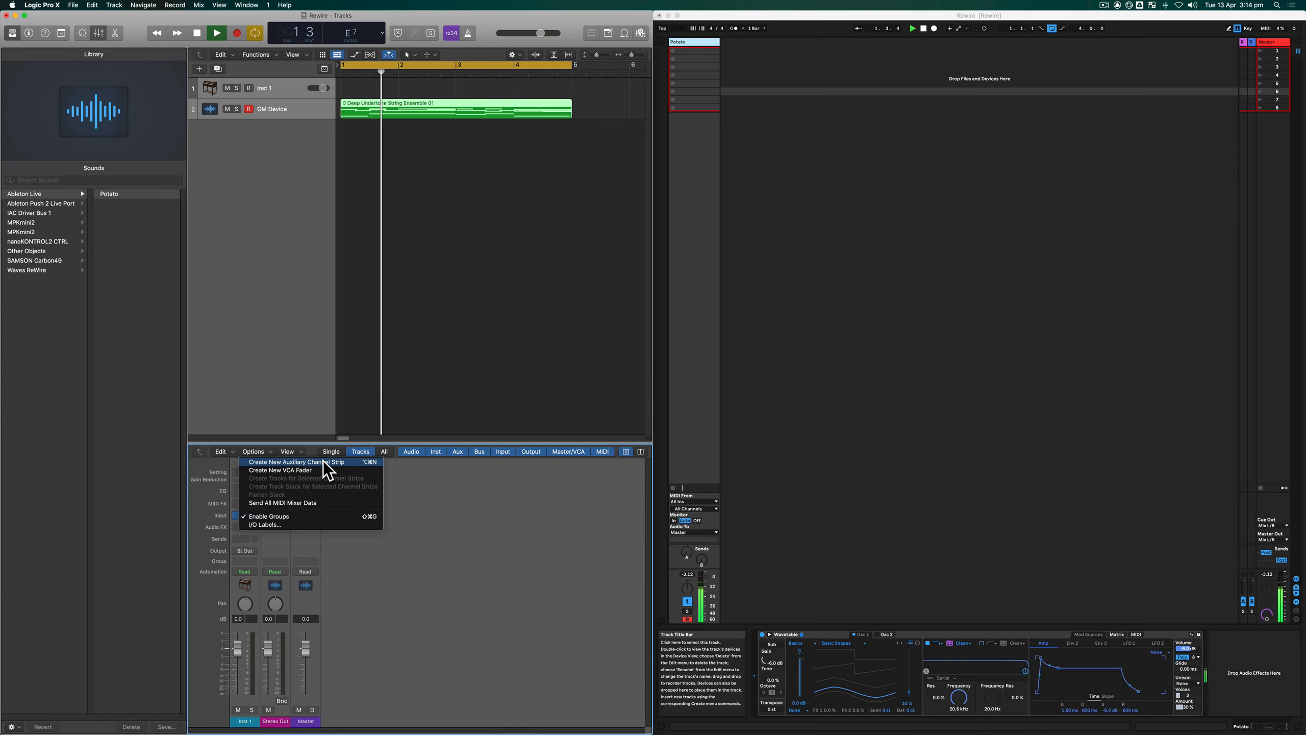
click(308, 462)
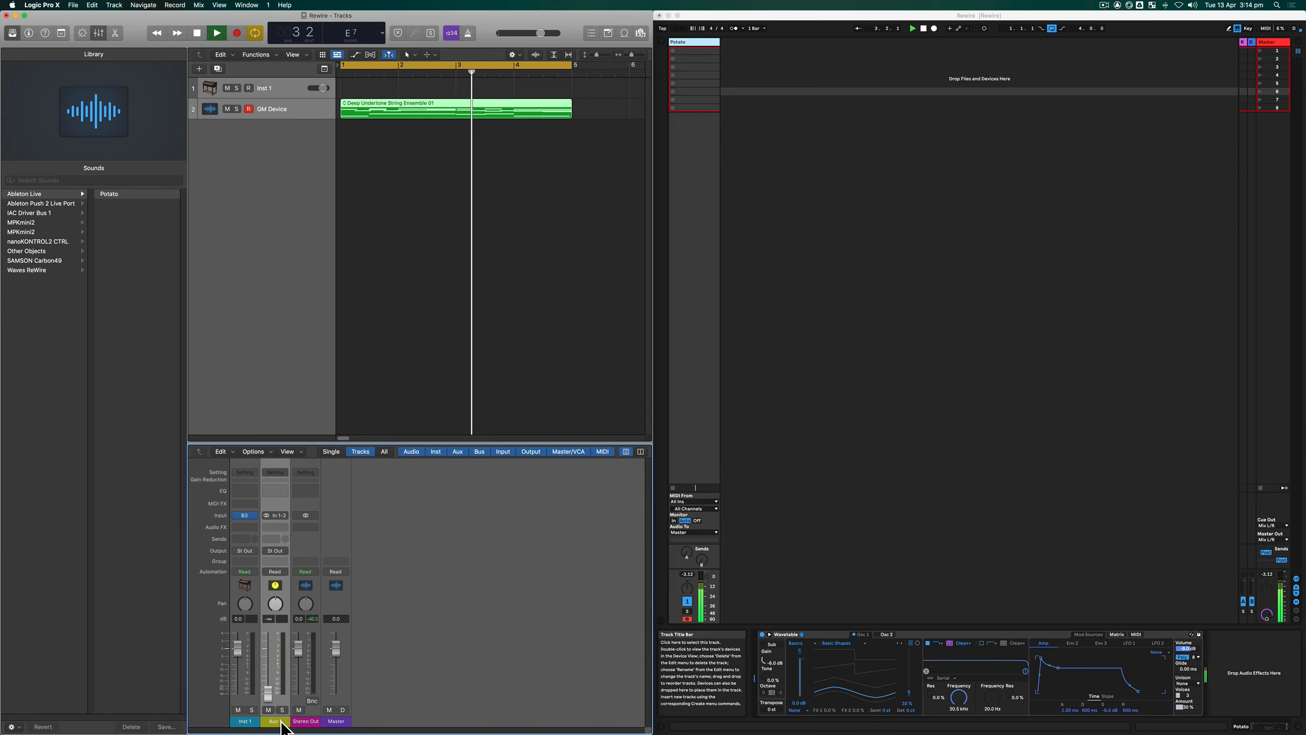
double_click(275, 721)
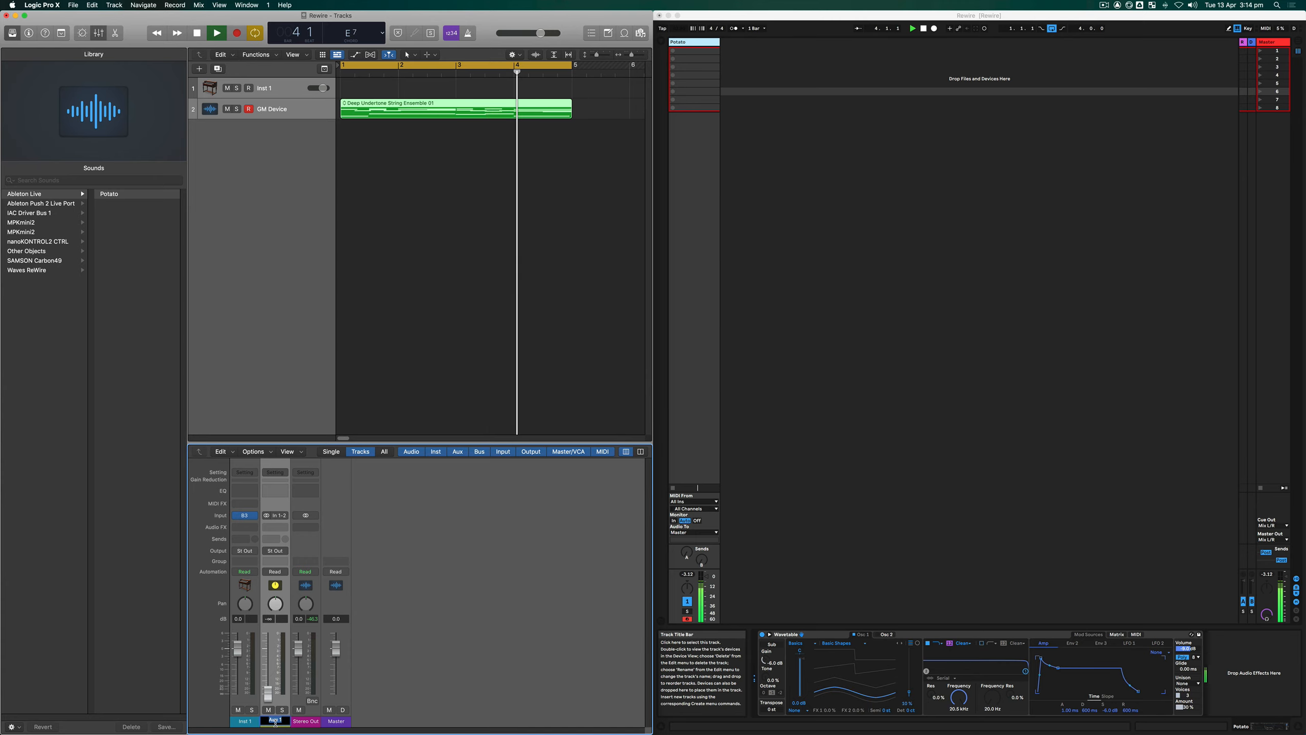
text(LIVE)
key(Return)
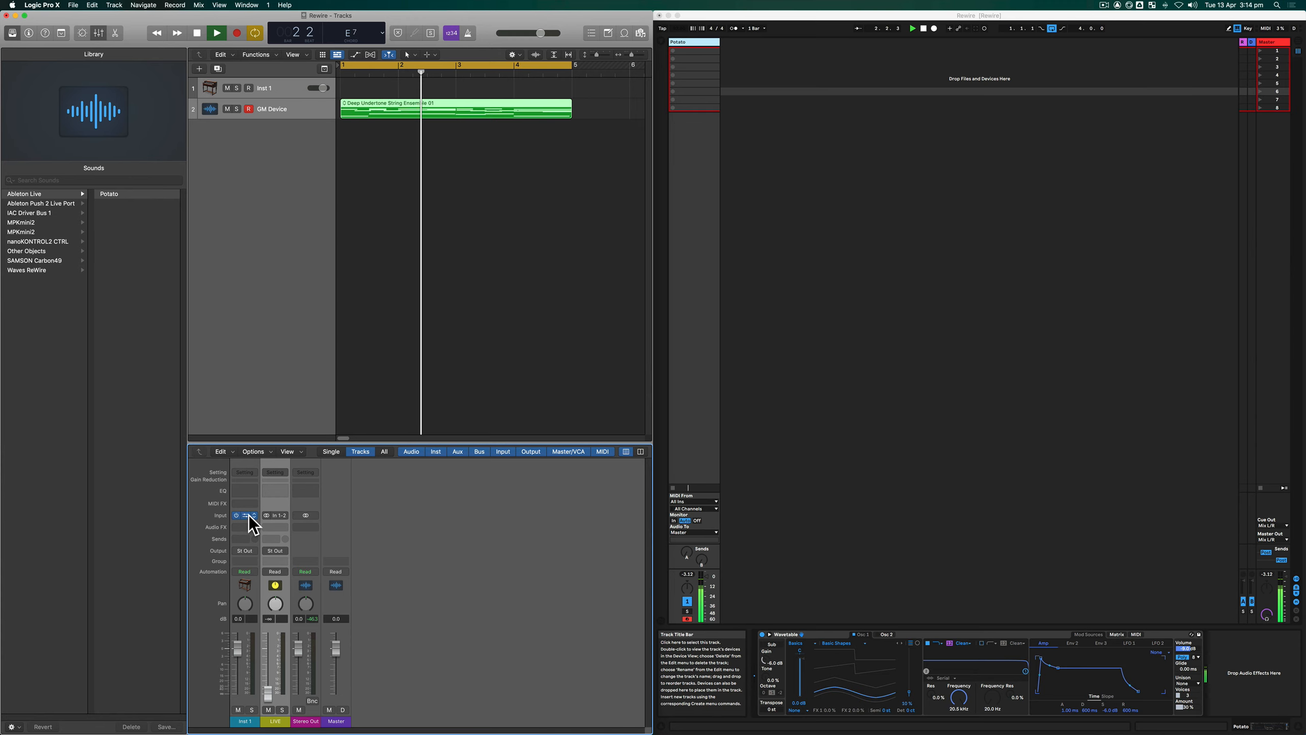
click(277, 516)
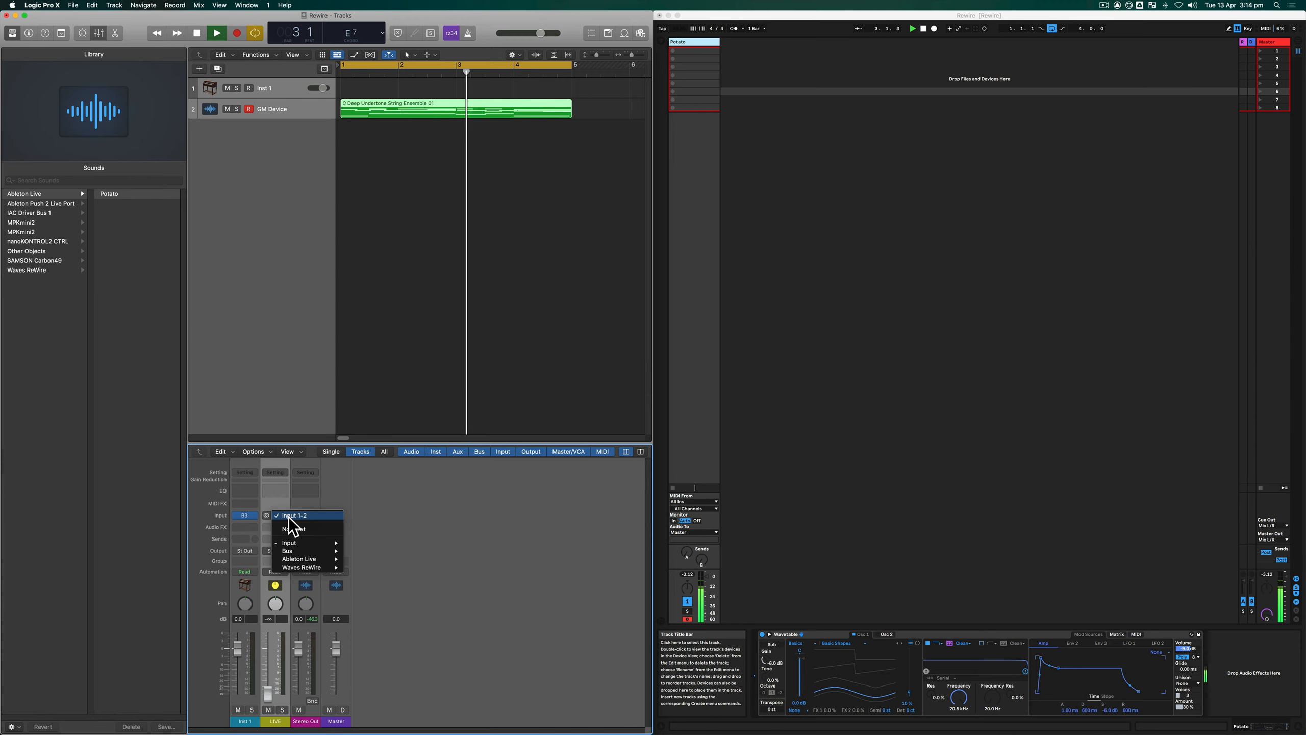
mouse_move(296, 542)
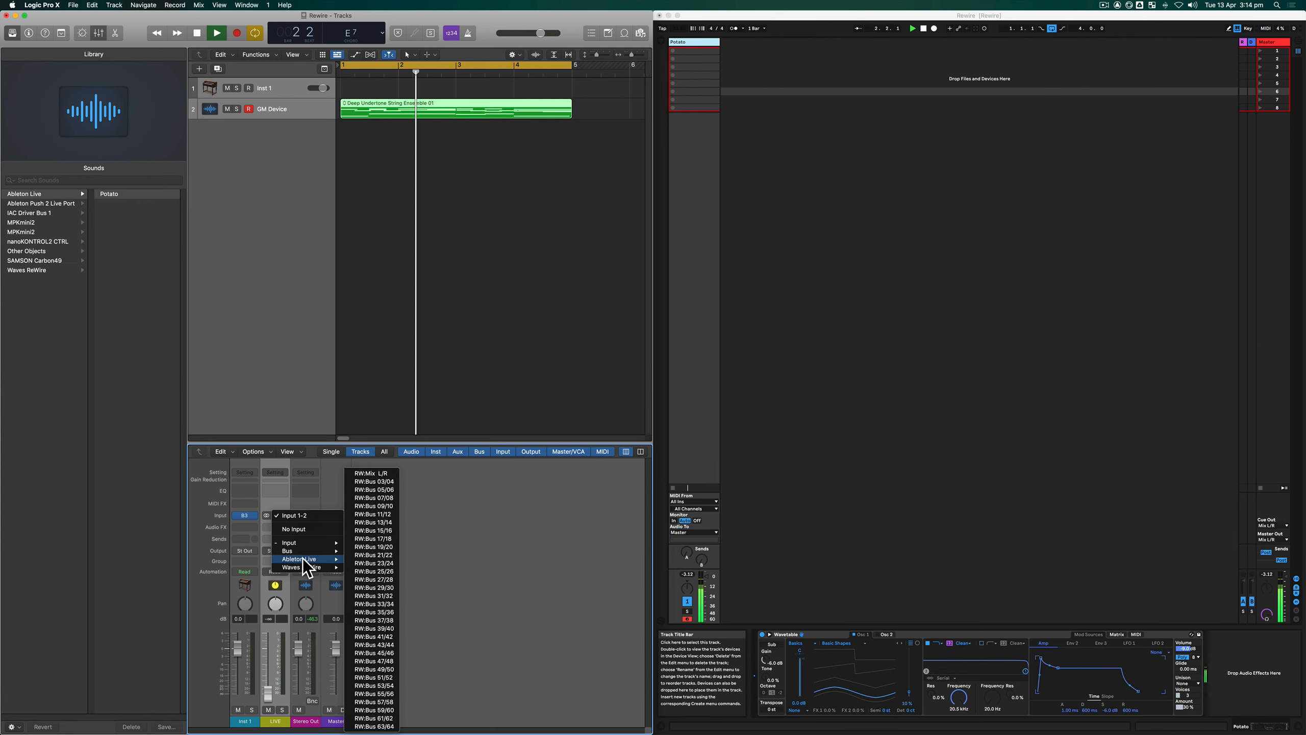
mouse_move(324, 579)
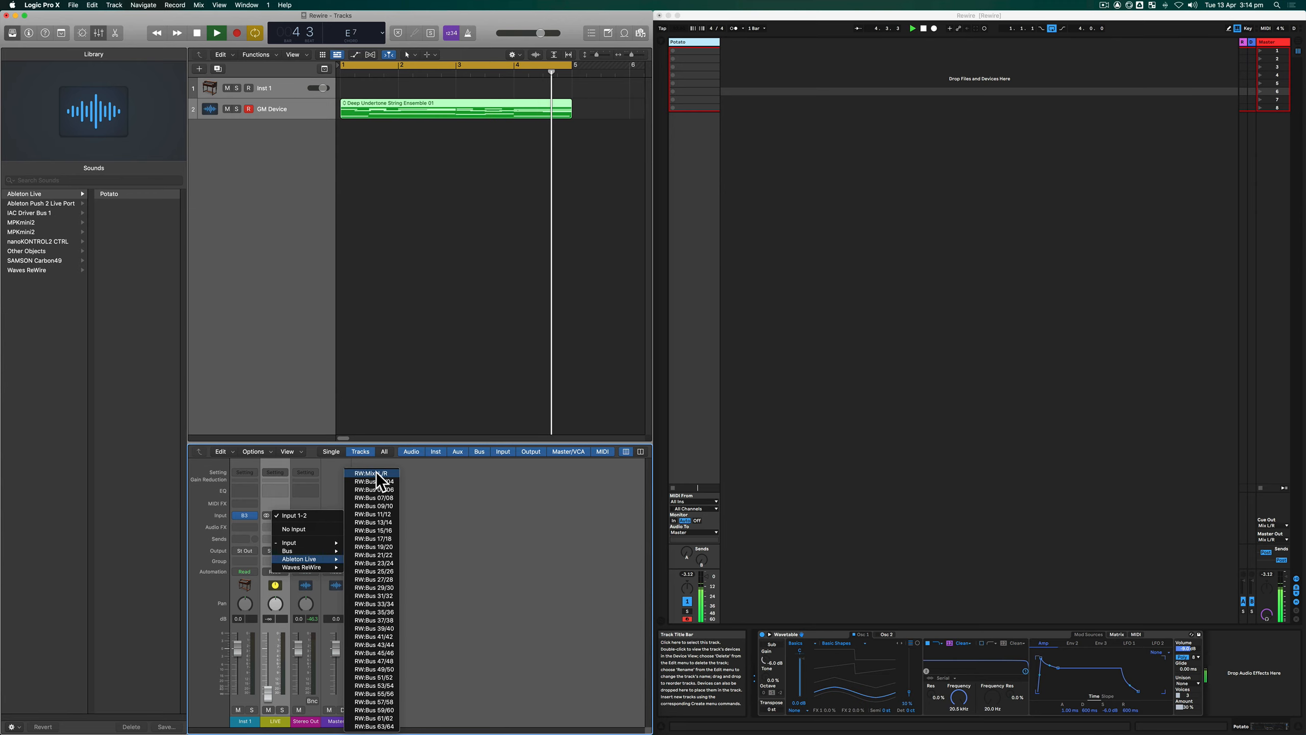
click(467, 476)
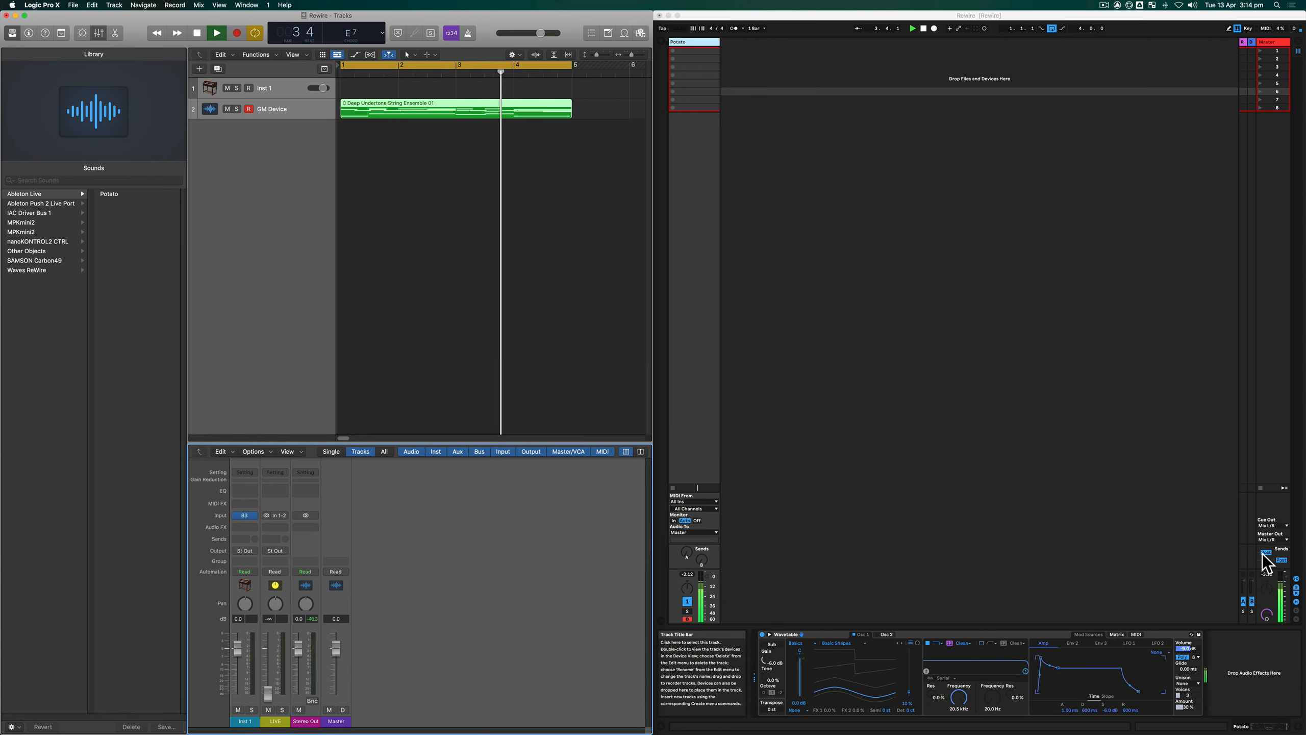
- Switch to Ableton Live and enlarge the mixer section of the Session view for taller level meters
click(1277, 578)
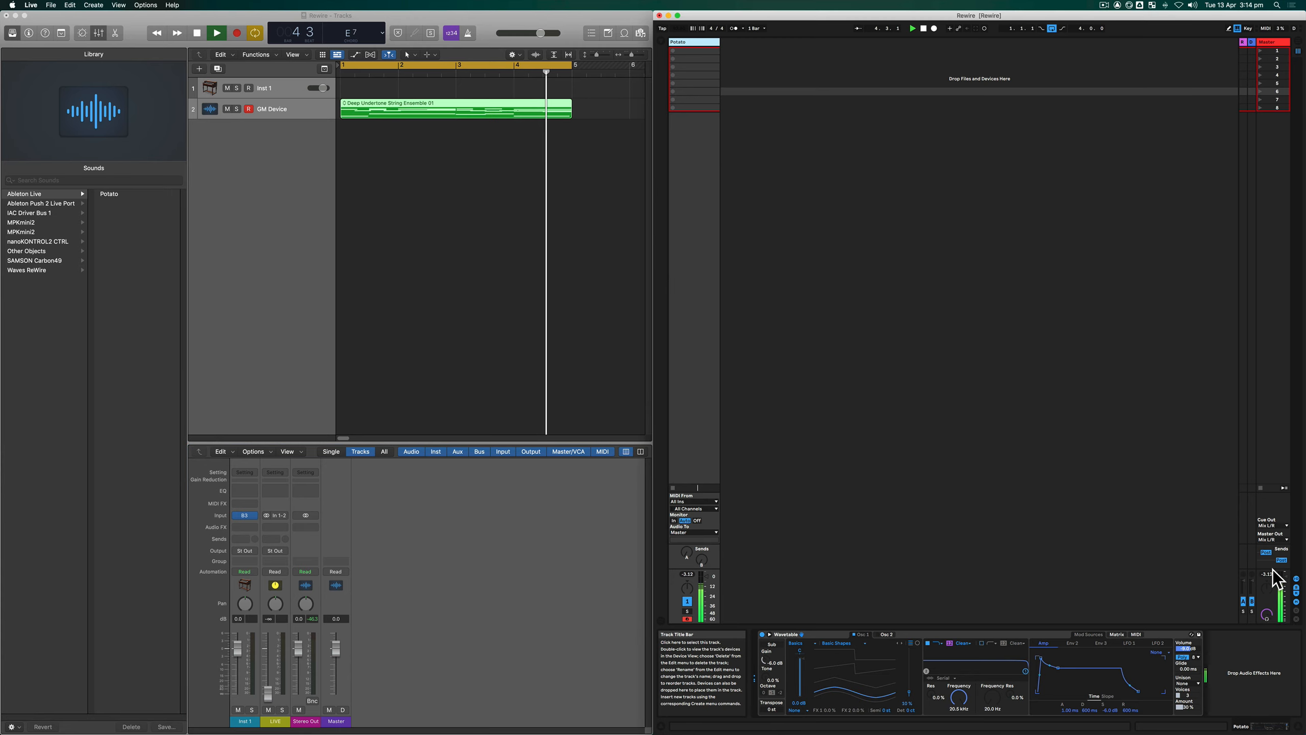
drag(1274, 569, 1260, 455)
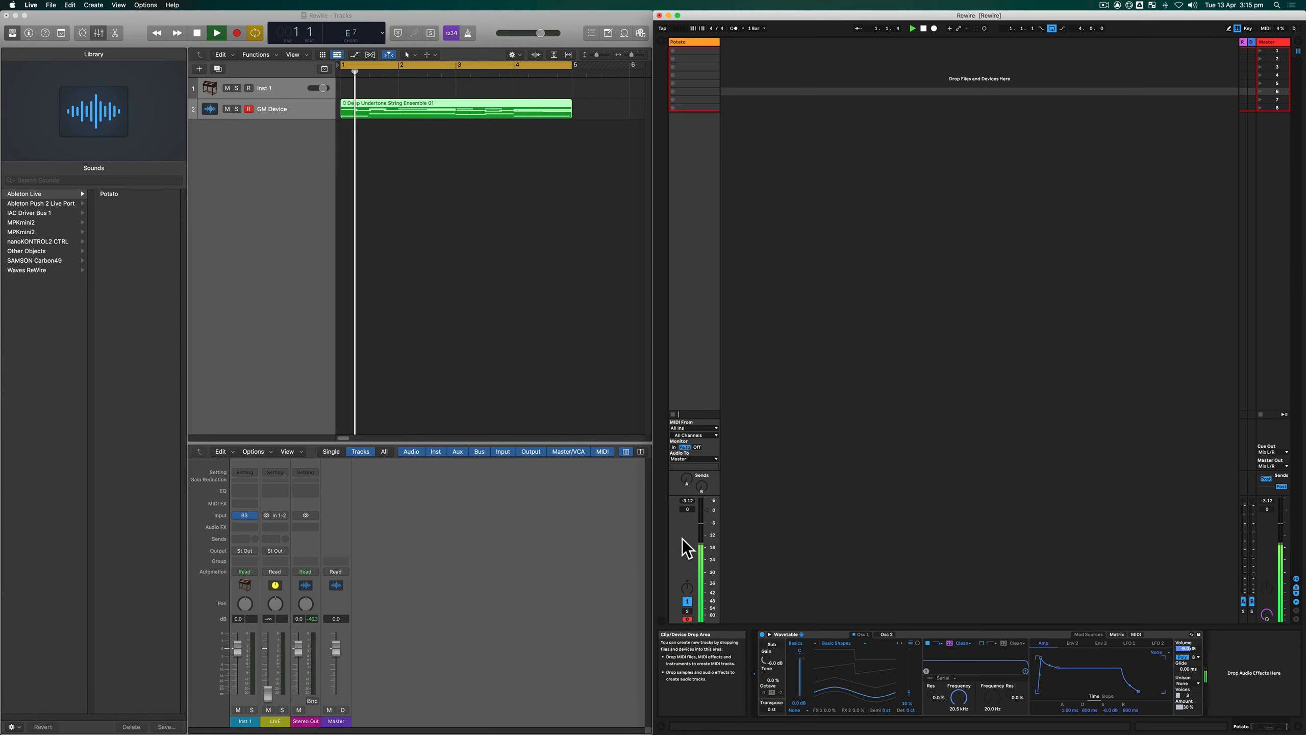
- In Logic Pro X, set the LIVE channel strip's input to RW:Bus 03/04 from Ableton Live
click(275, 514)
mouse_move(310, 558)
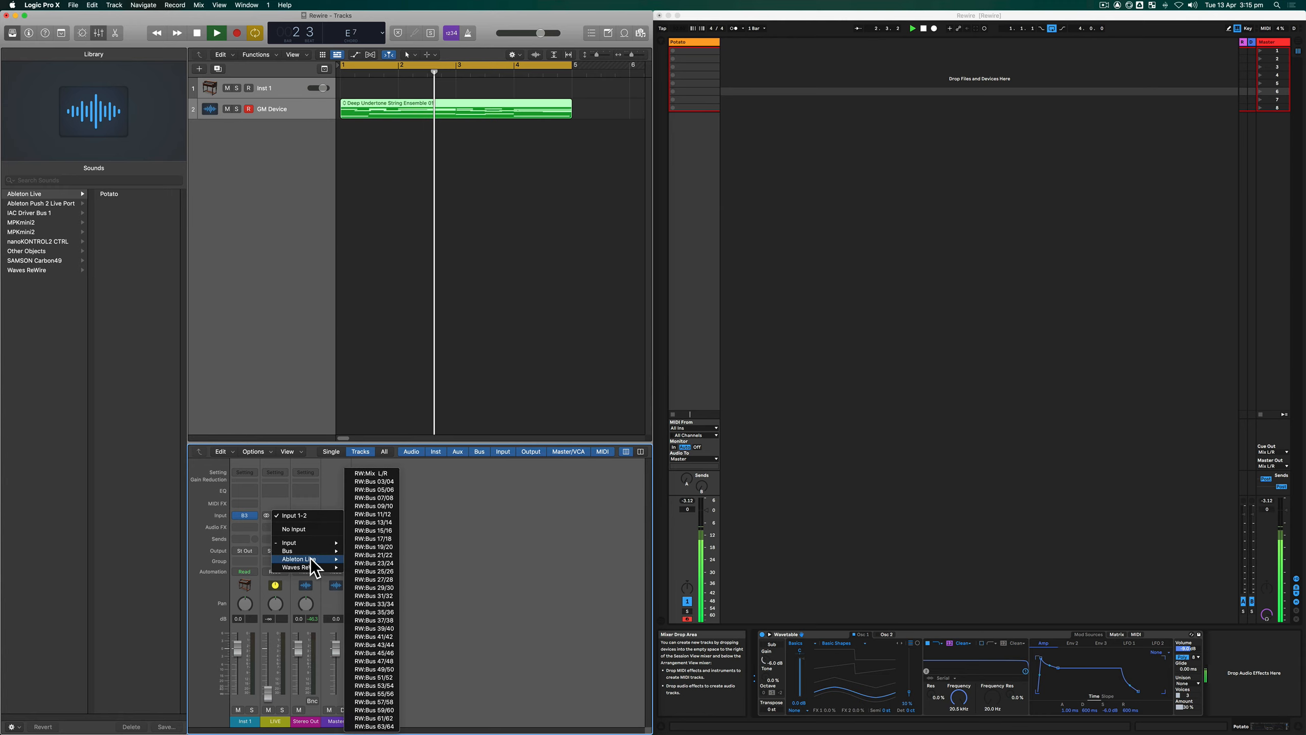
click(391, 482)
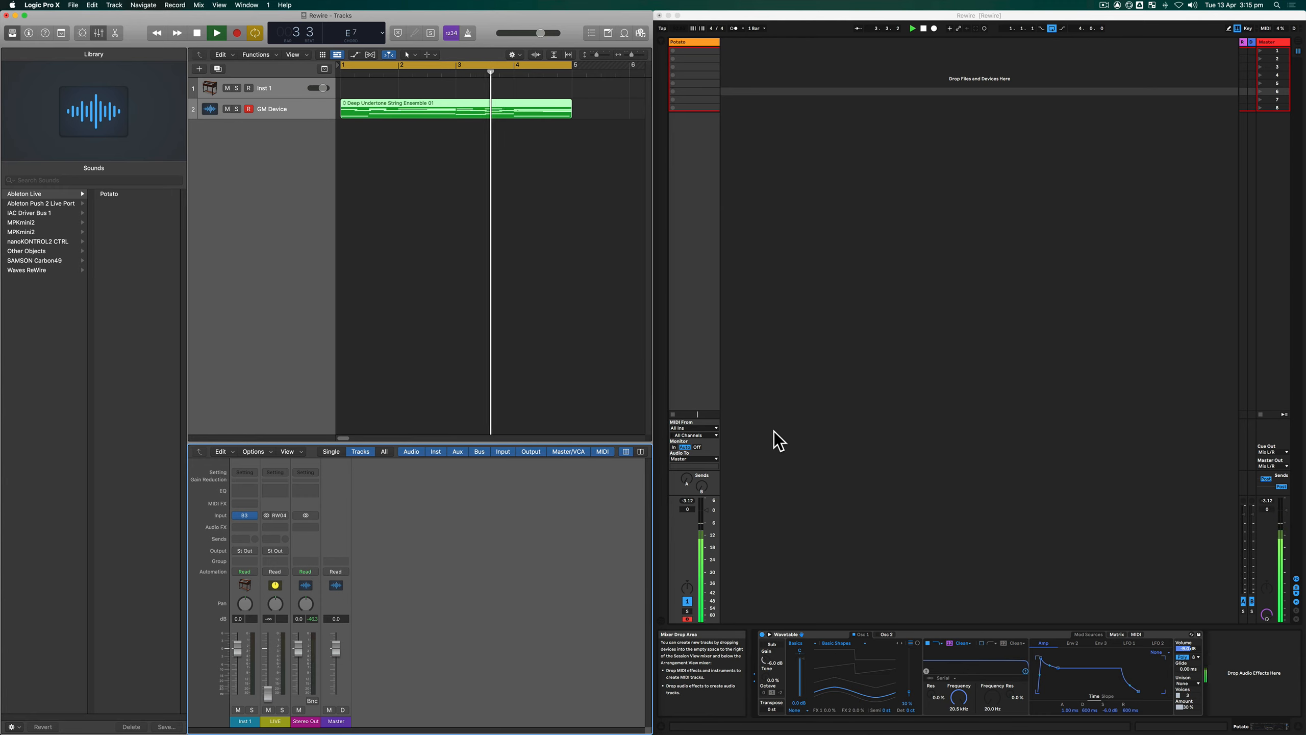
- In Ableton Live, route the Potato track's audio output to ReWire Out on Bus 3/4
click(817, 437)
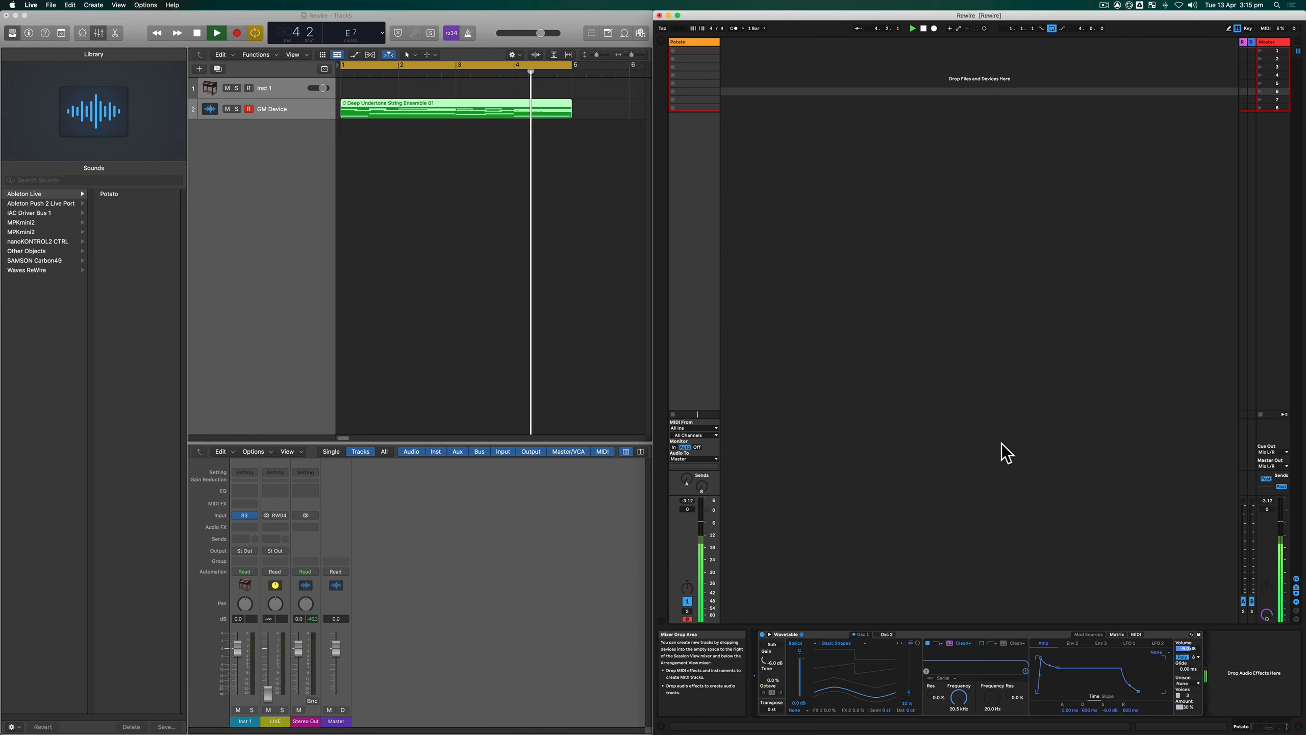
click(710, 459)
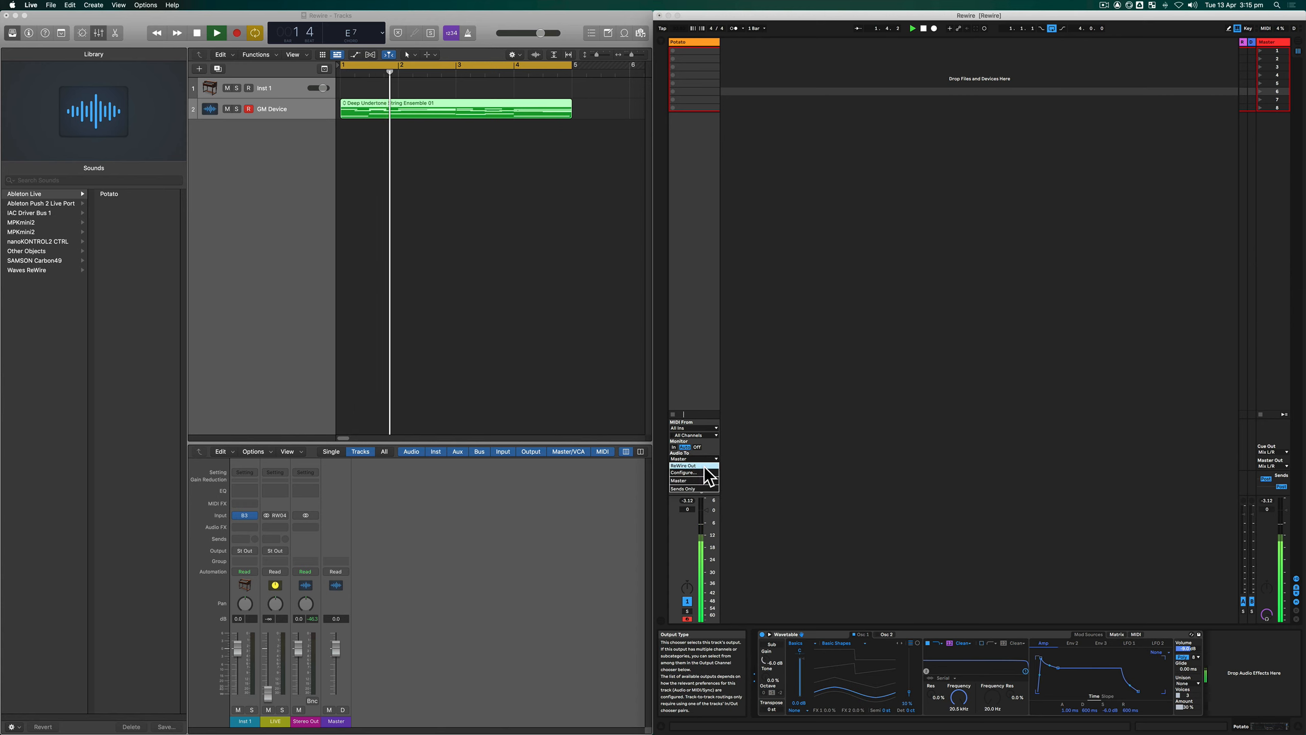
click(700, 466)
click(700, 466)
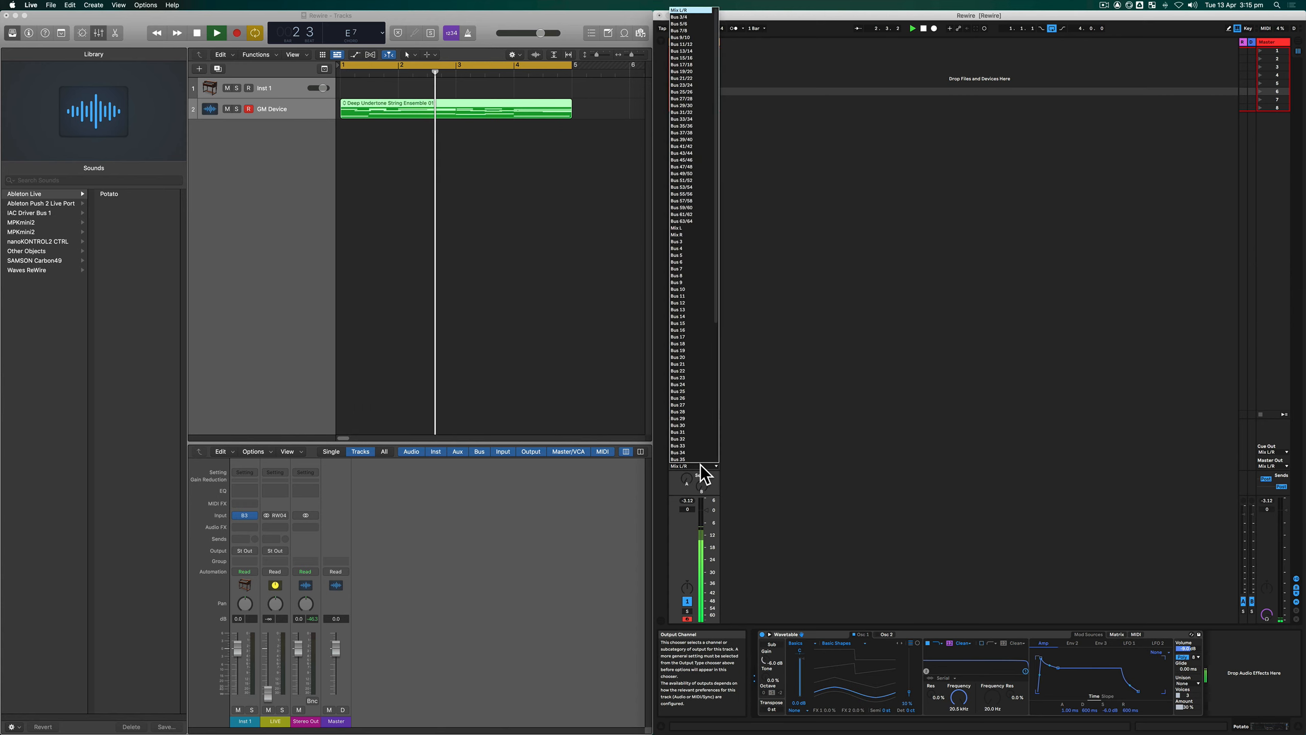
click(688, 17)
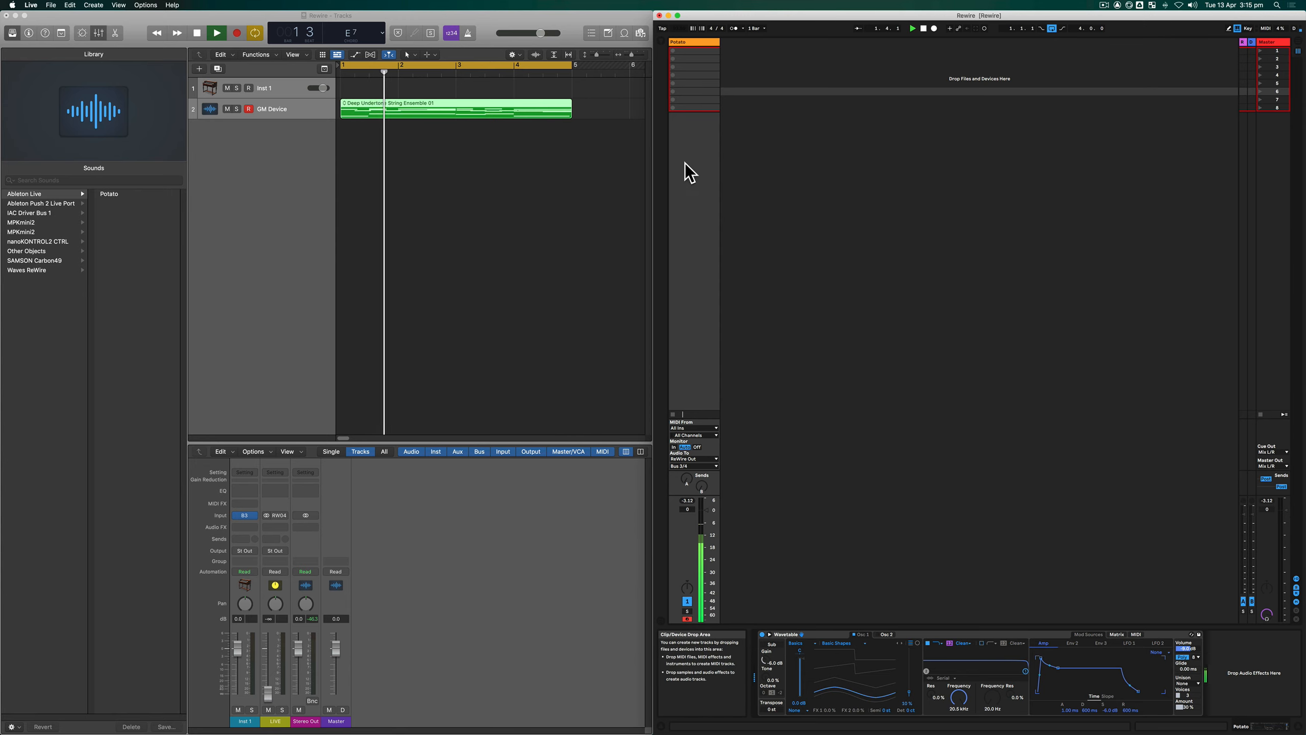
- In Logic Pro X, assign the GM Device track to Potato in the Library and raise the LIVE channel's volume to about -10 dB
click(289, 114)
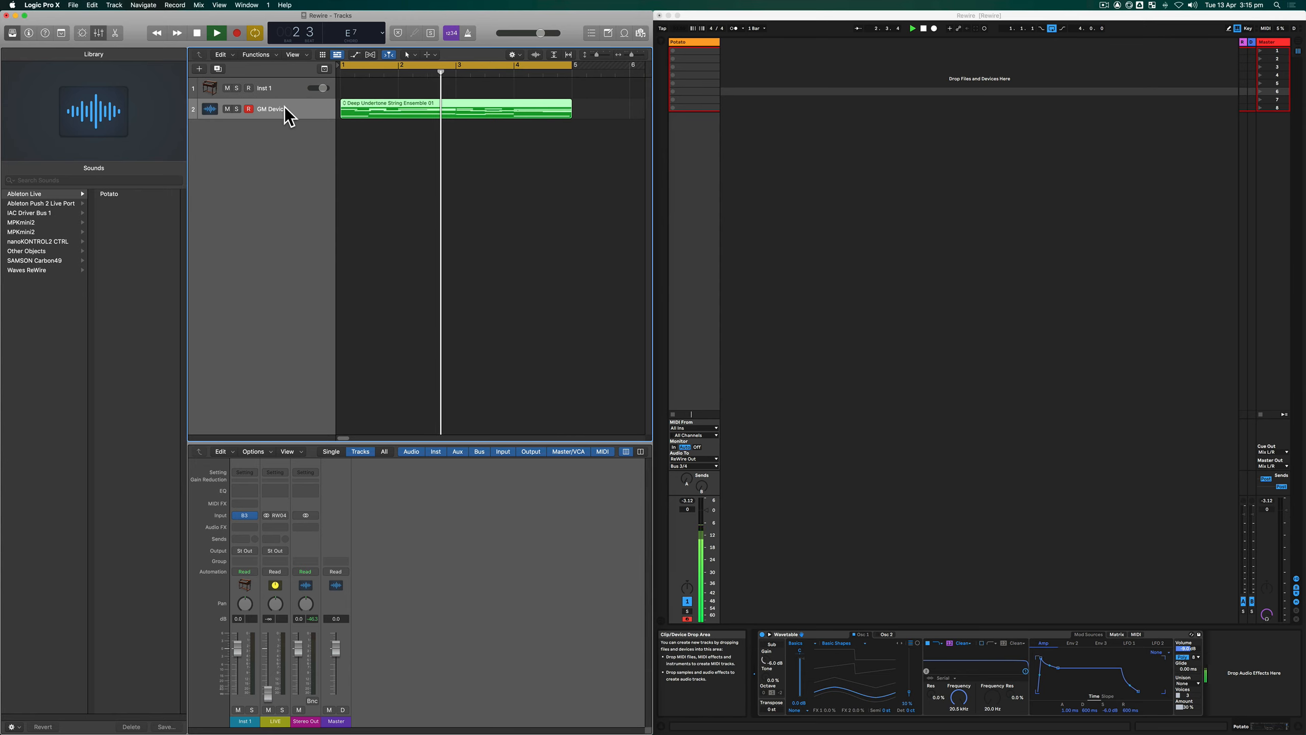
click(124, 196)
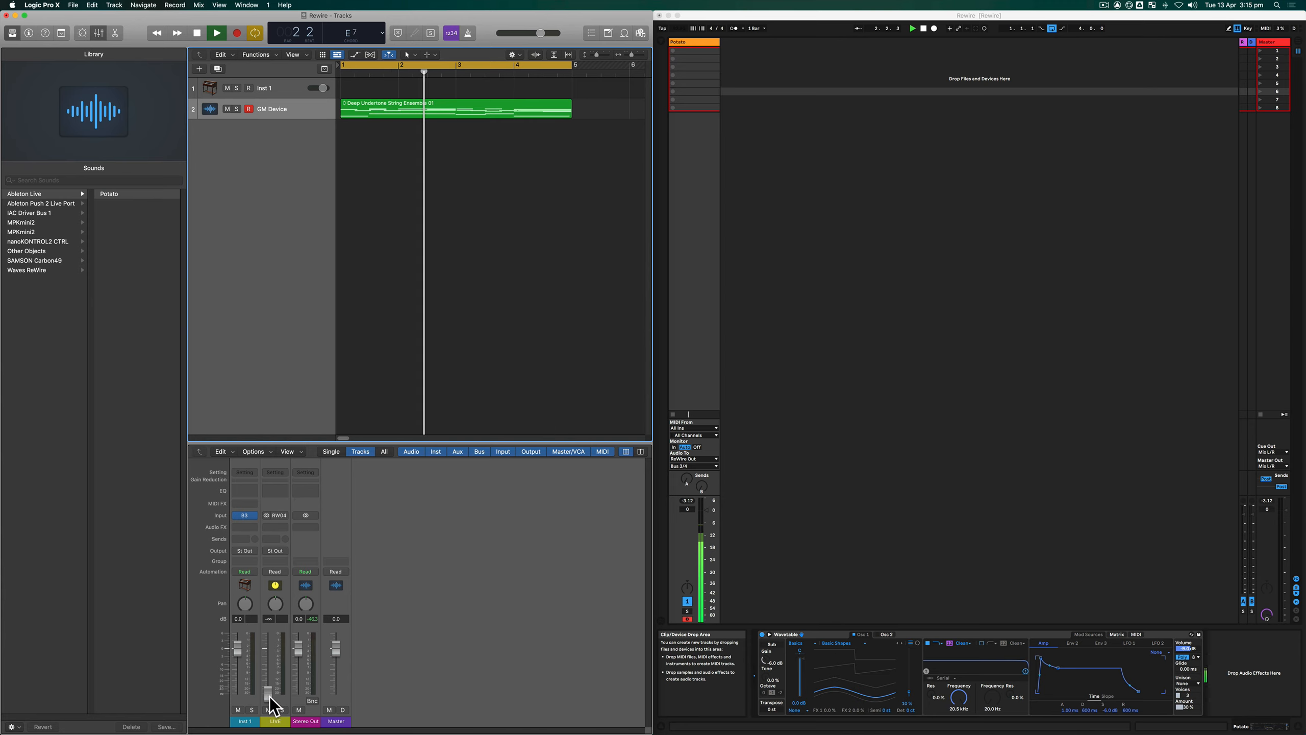
drag(270, 694, 269, 649)
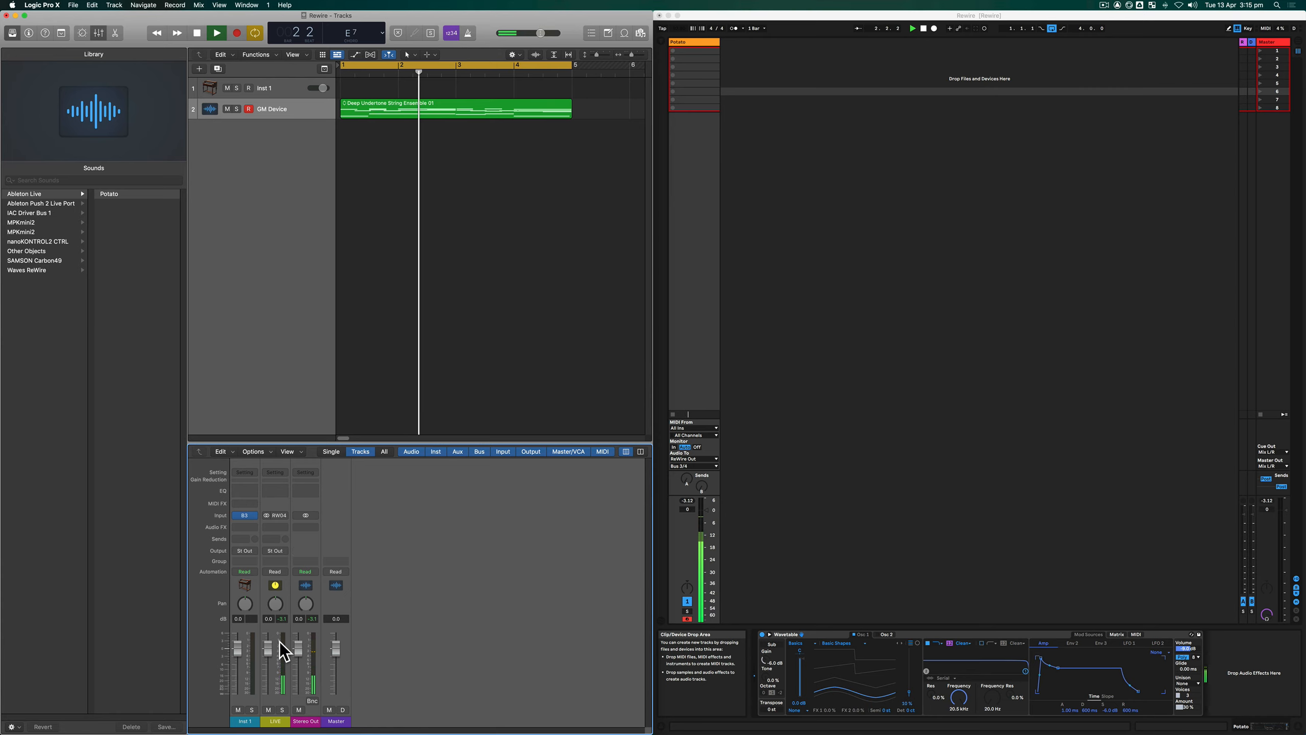
drag(268, 650, 268, 669)
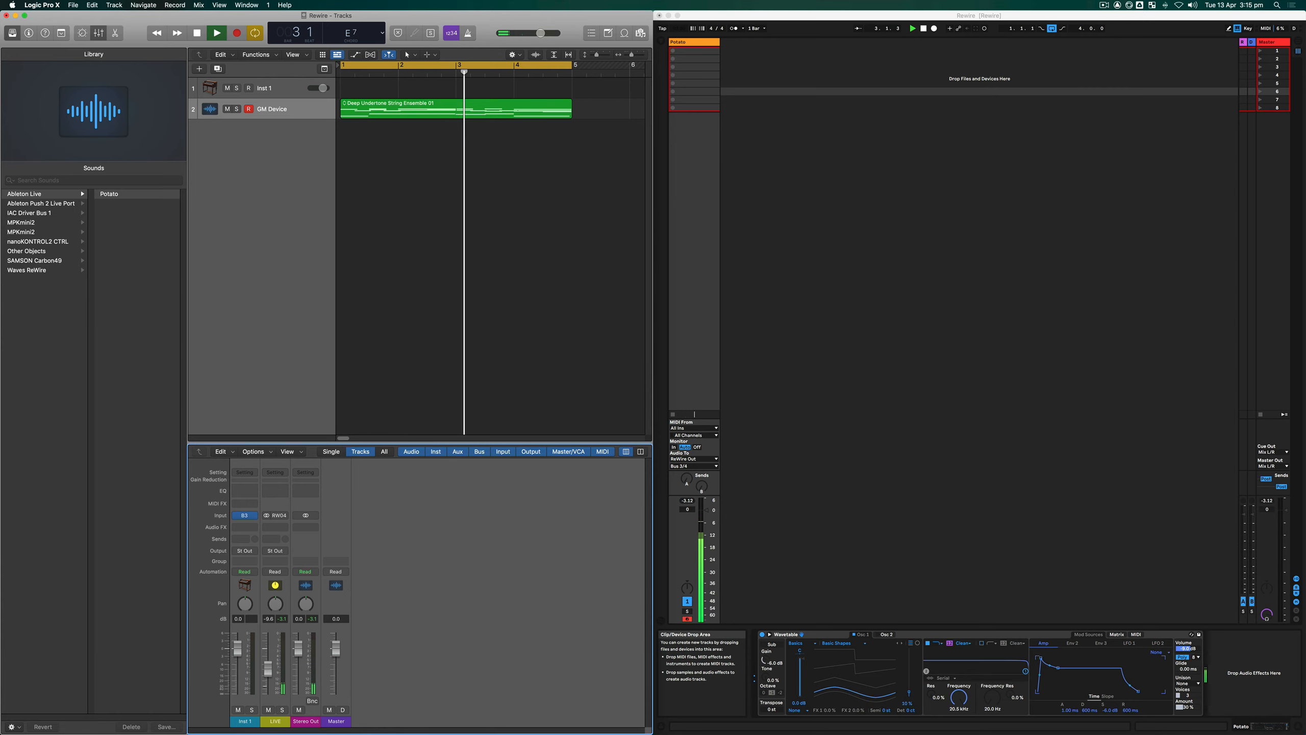
- Add a send to Bus 1 on the LIVE channel strip and turn up its send level
click(277, 539)
mouse_move(278, 551)
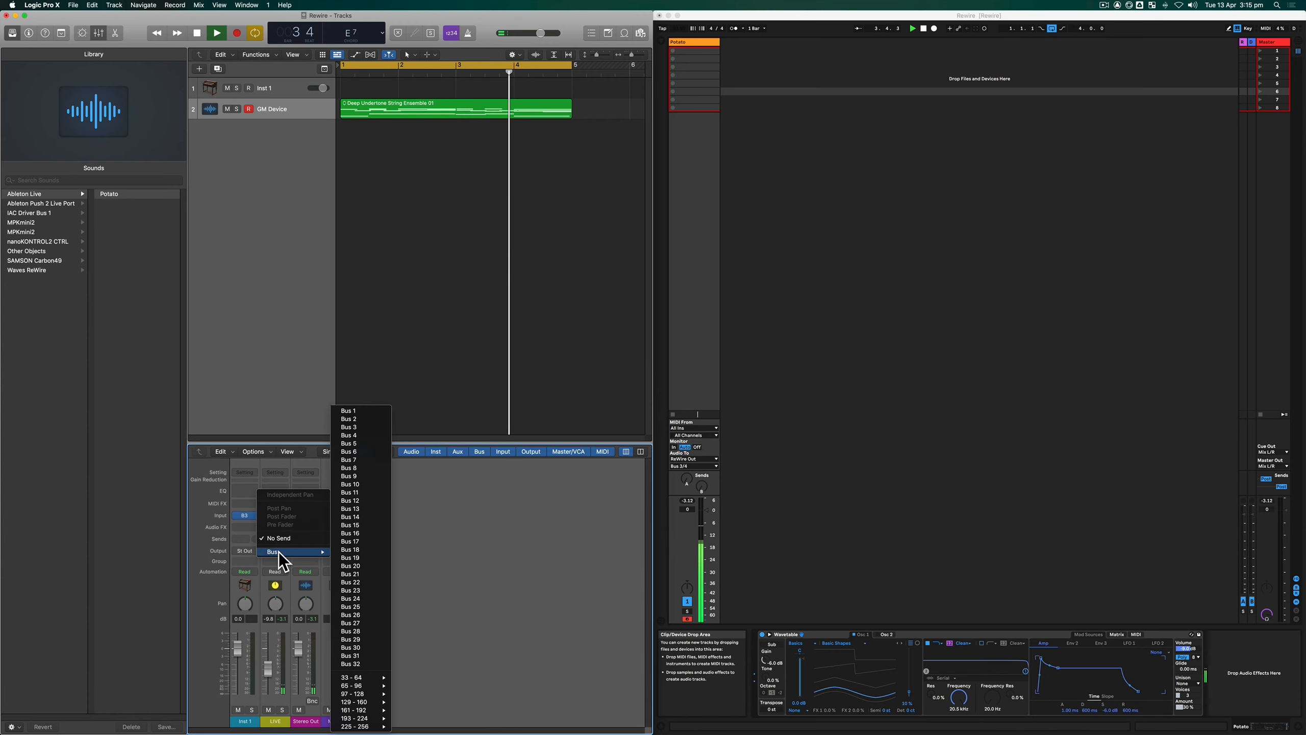
click(353, 410)
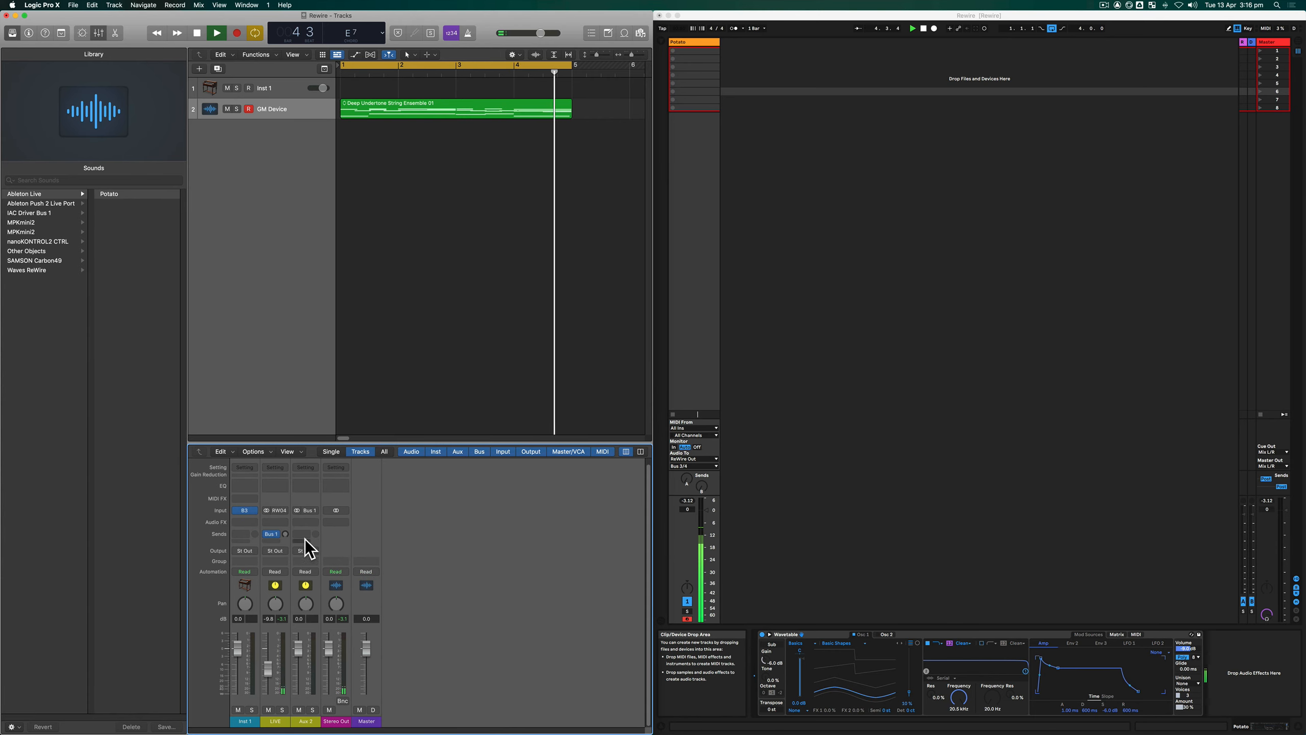
alt+click(285, 534)
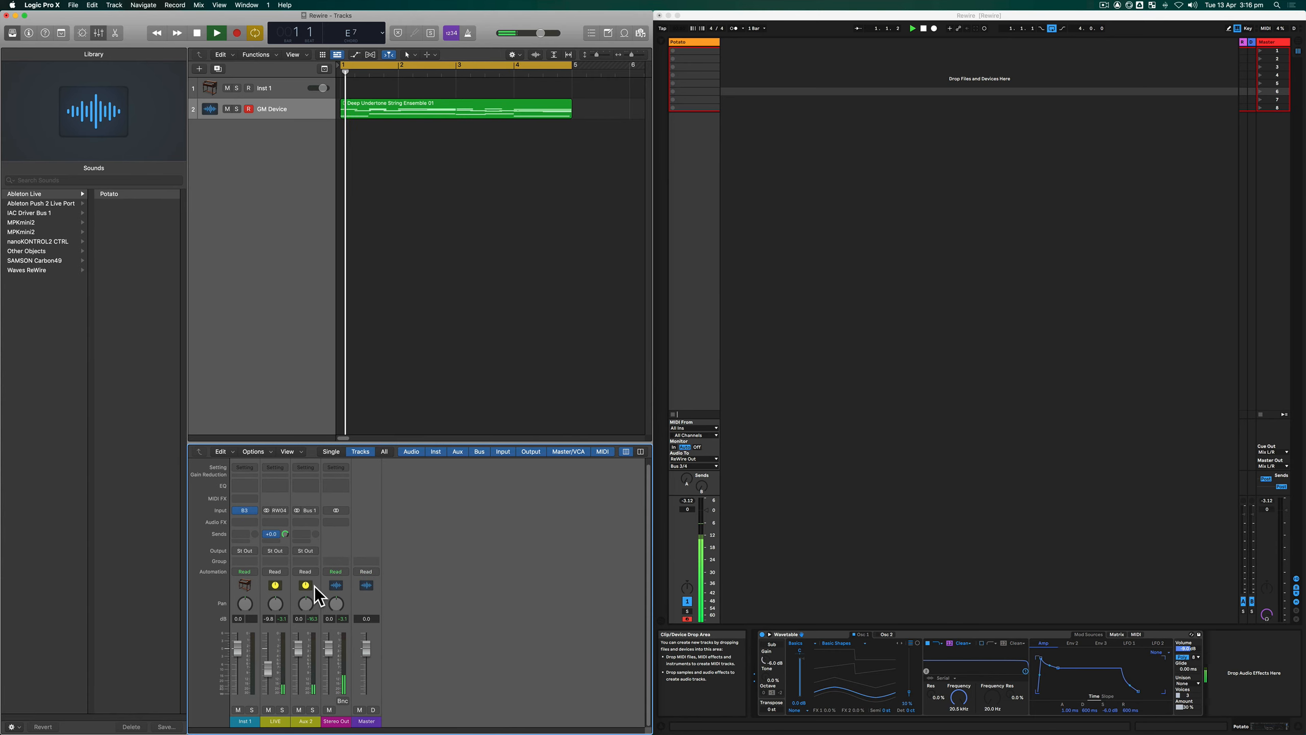
- Insert a stereo ChromaVerb reverb on the Aux 2 channel strip and close the plug-in window
click(313, 523)
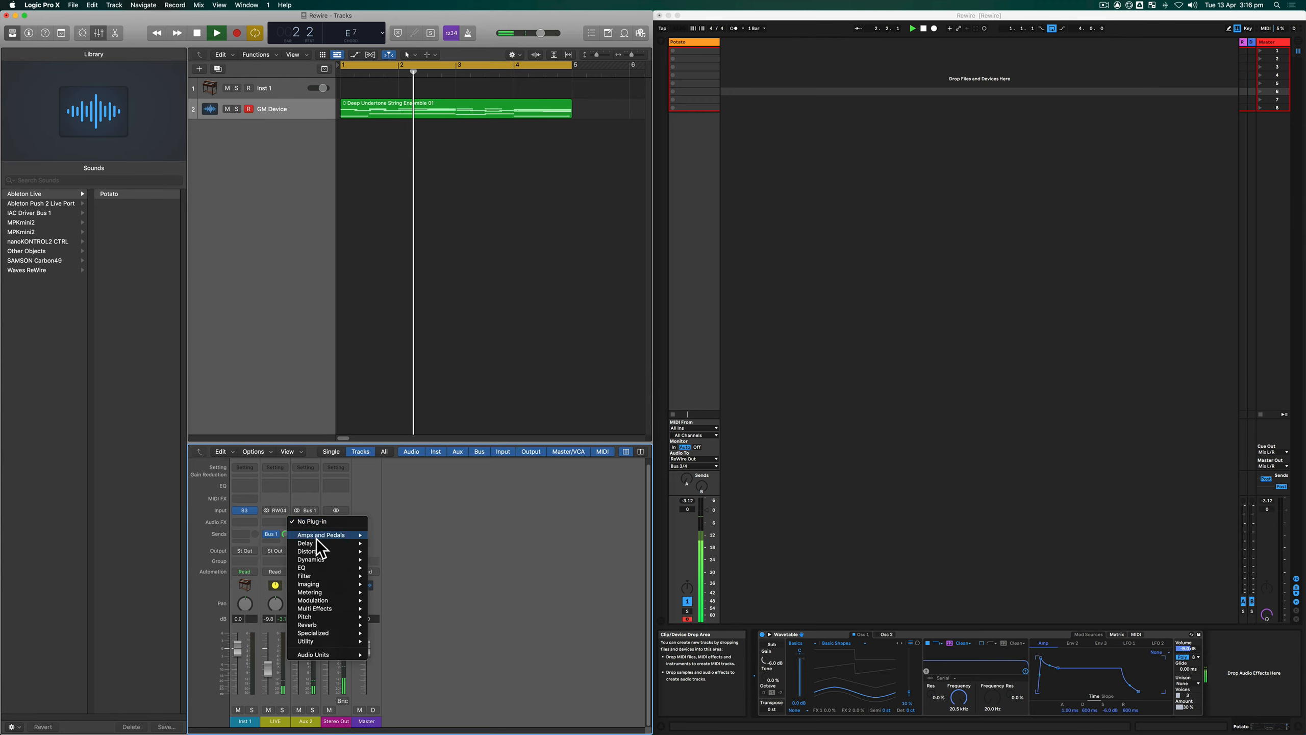
mouse_move(325, 626)
mouse_move(392, 623)
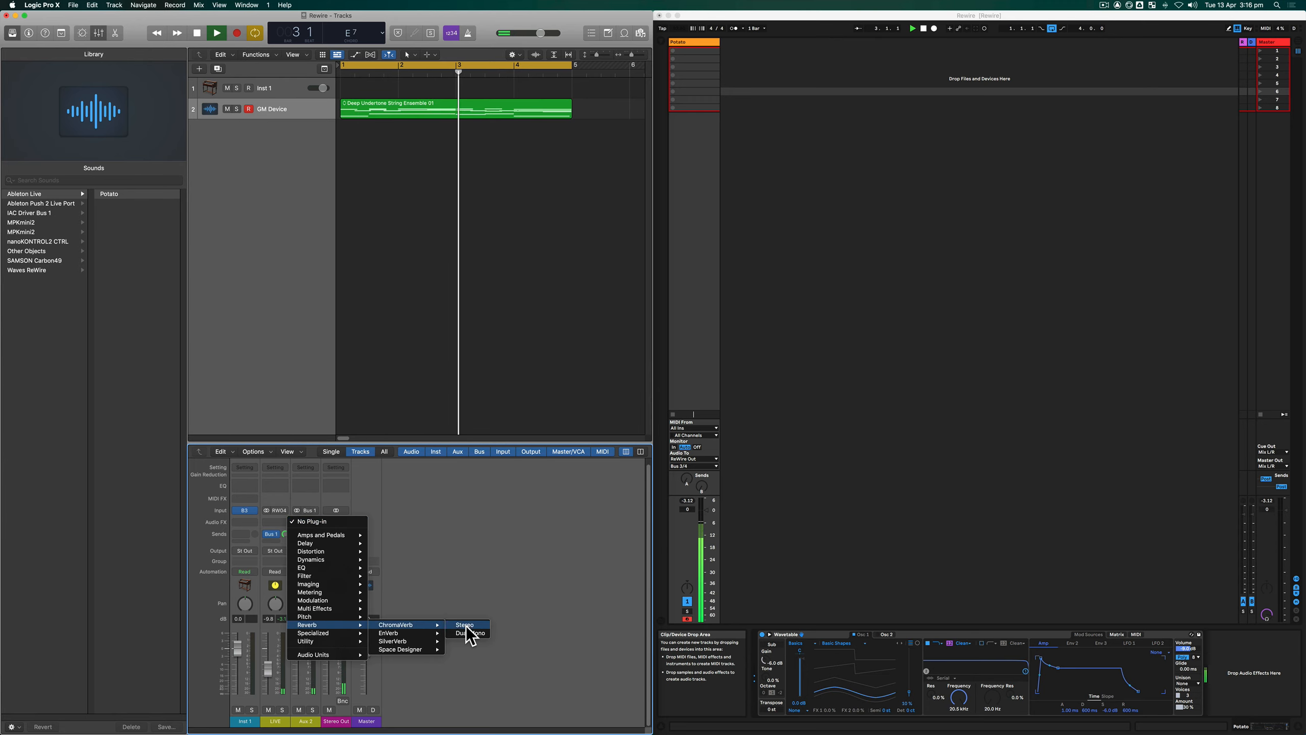
click(467, 626)
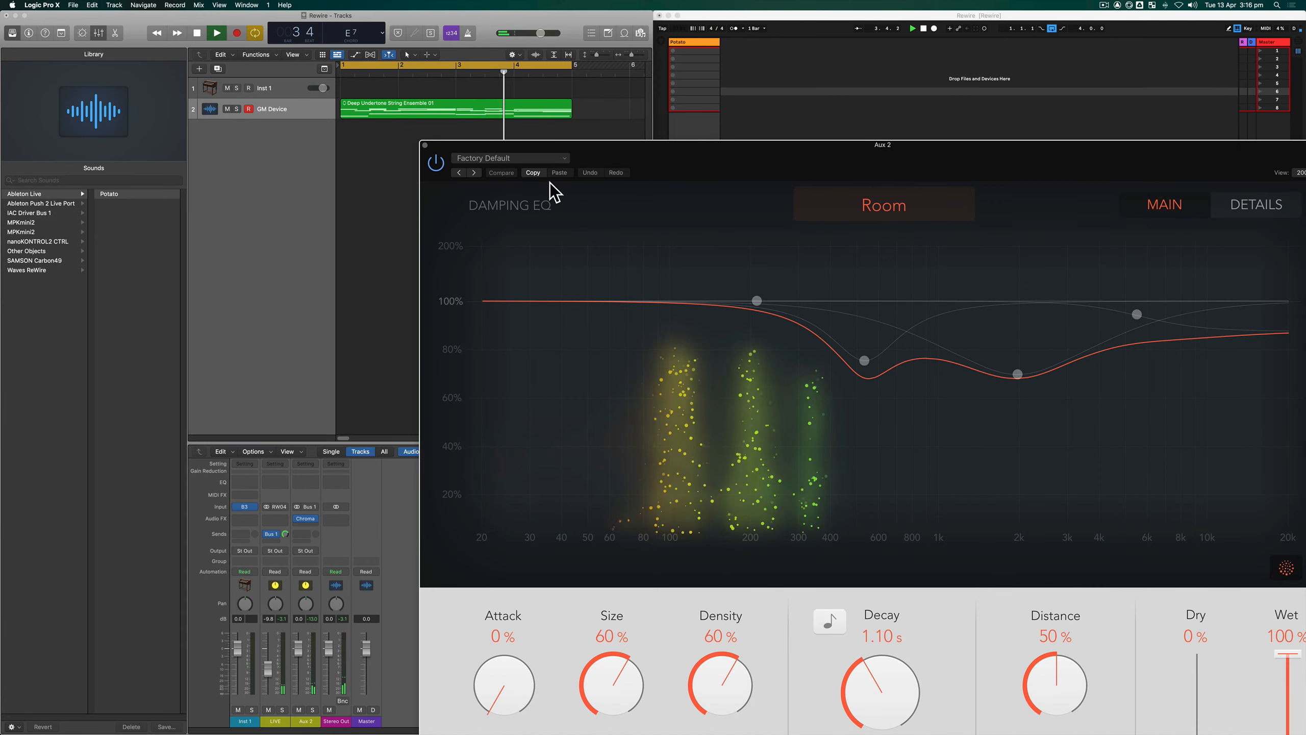
click(430, 151)
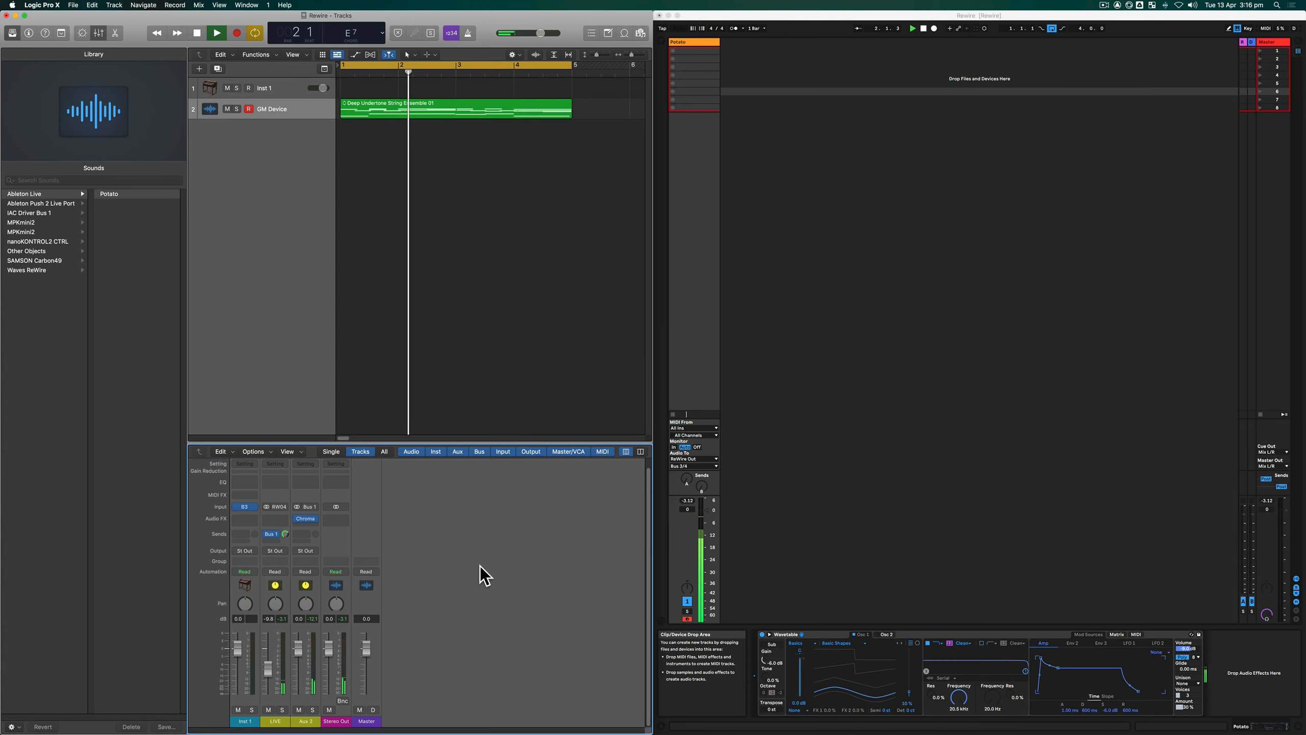
- Stop playback, duplicate the GM Device track and check the new track's Ableton Live instruments in the Library
key(space)
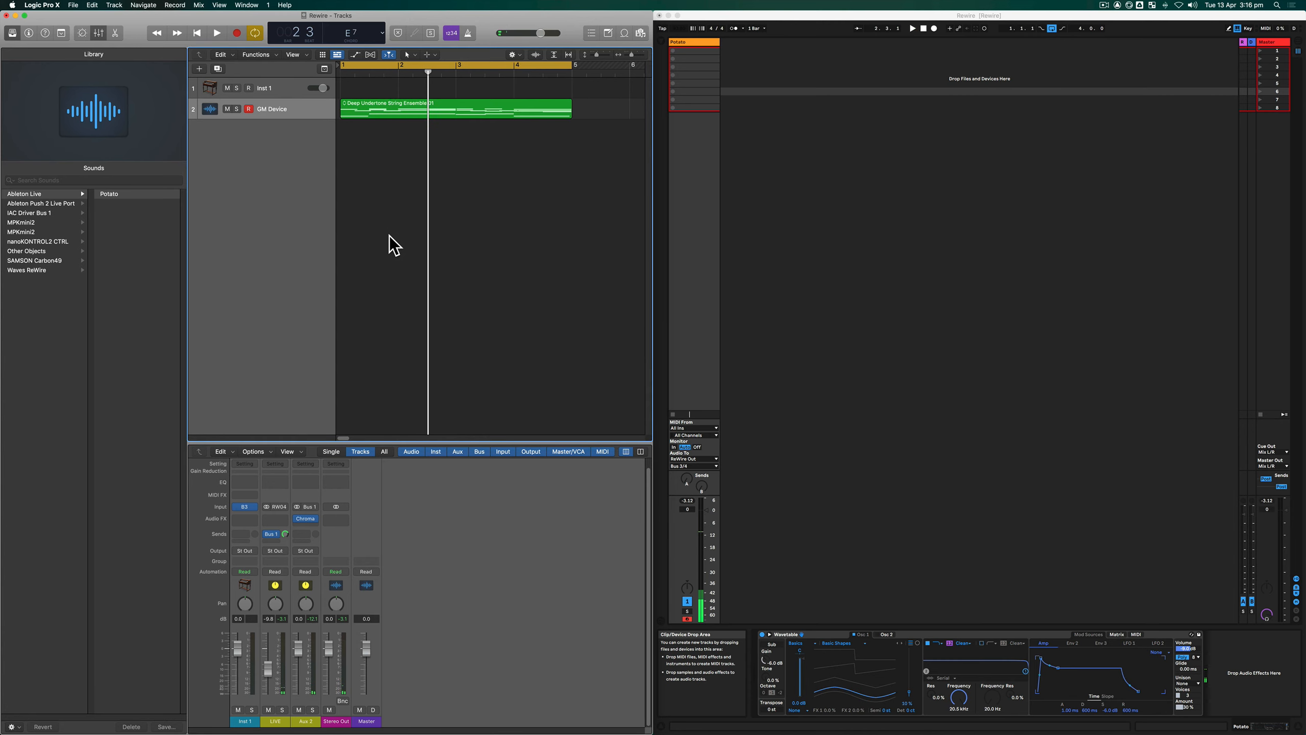
key(super+d)
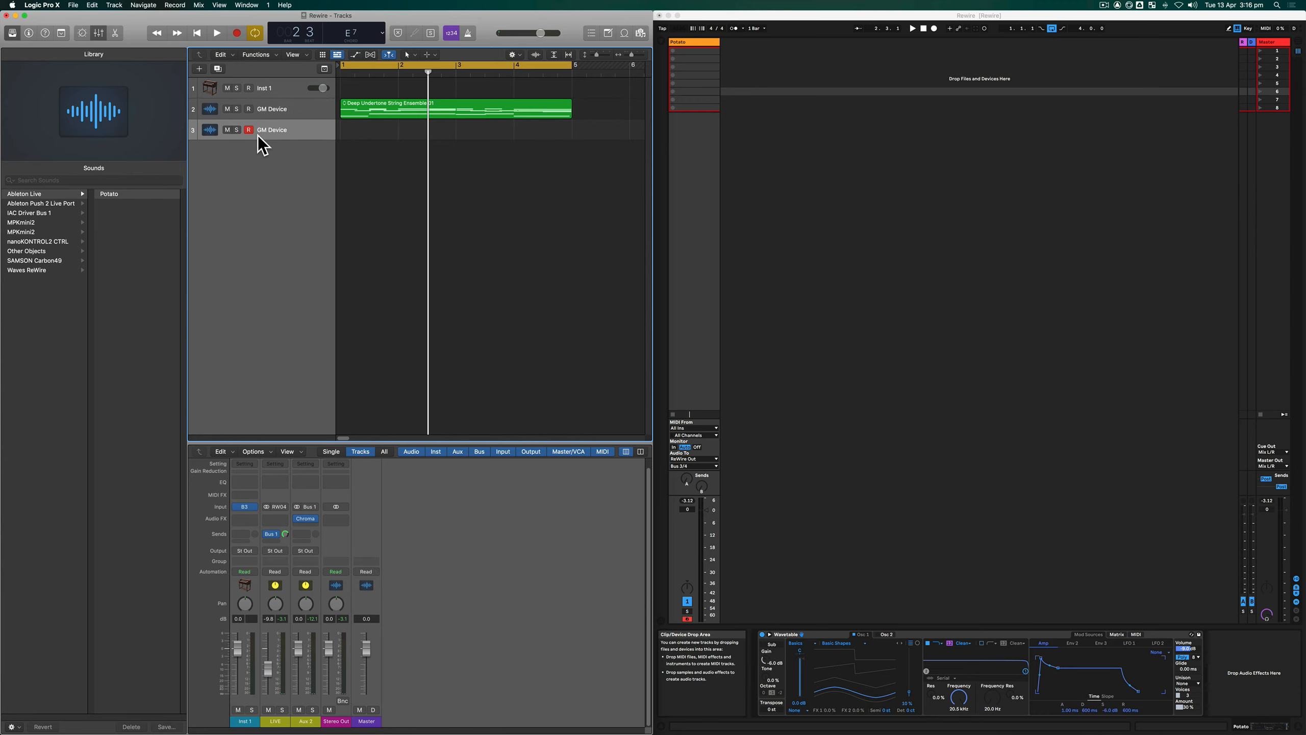
click(84, 197)
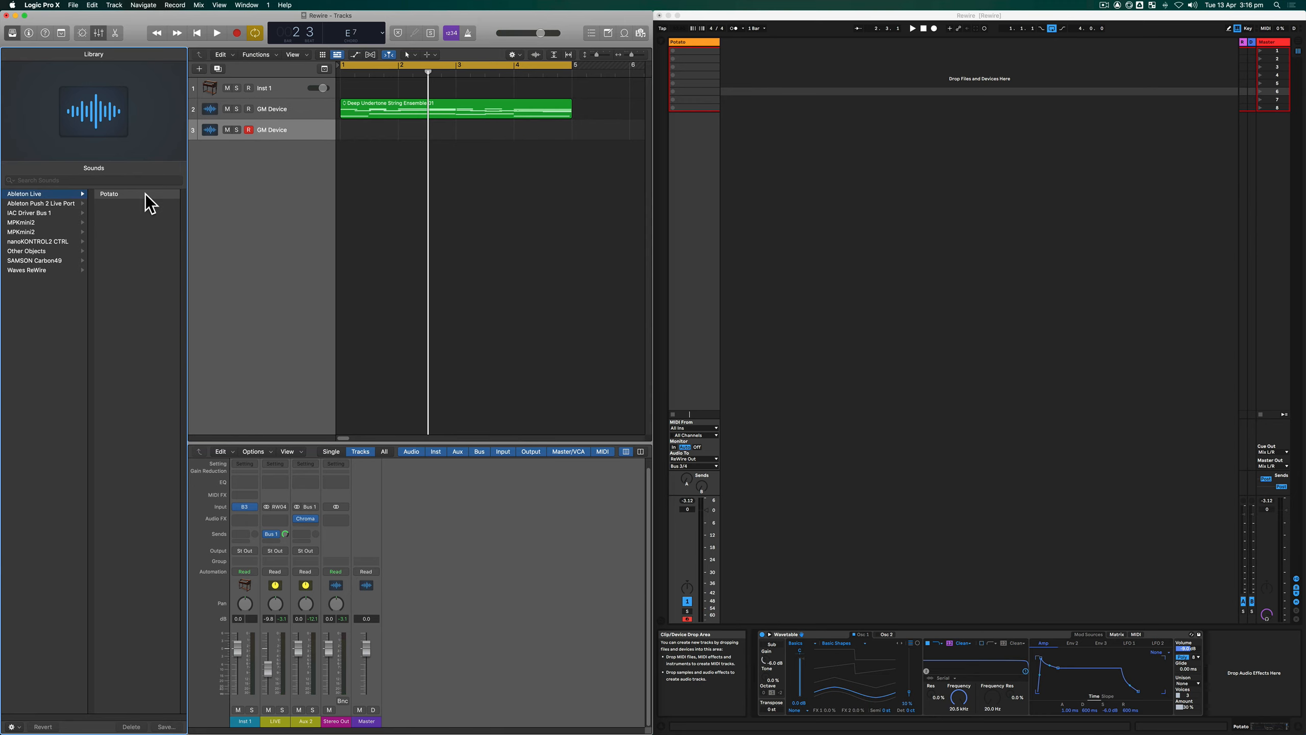
click(831, 179)
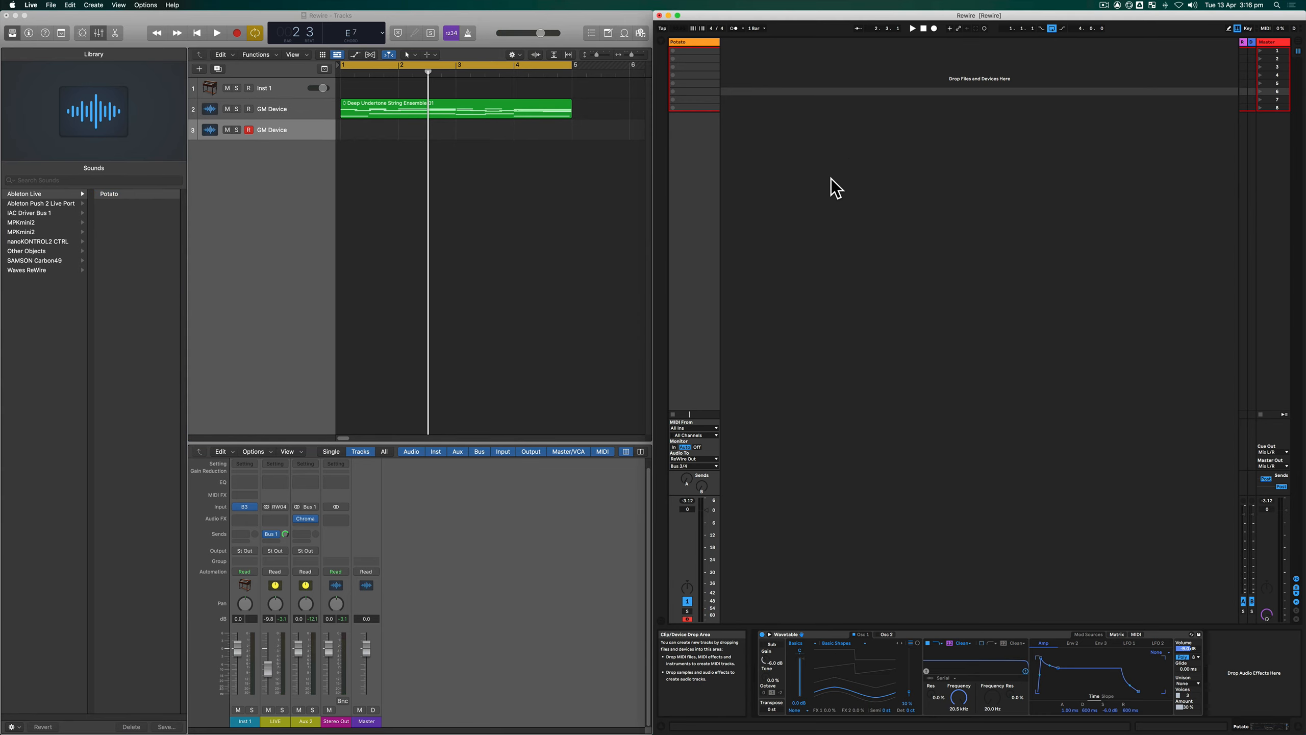
- Place the Deep Undertone String Ensemble 03 region at bar 1 on the new track and loop it up to bar 5
drag(369, 107, 365, 132)
click(345, 125)
click(368, 145)
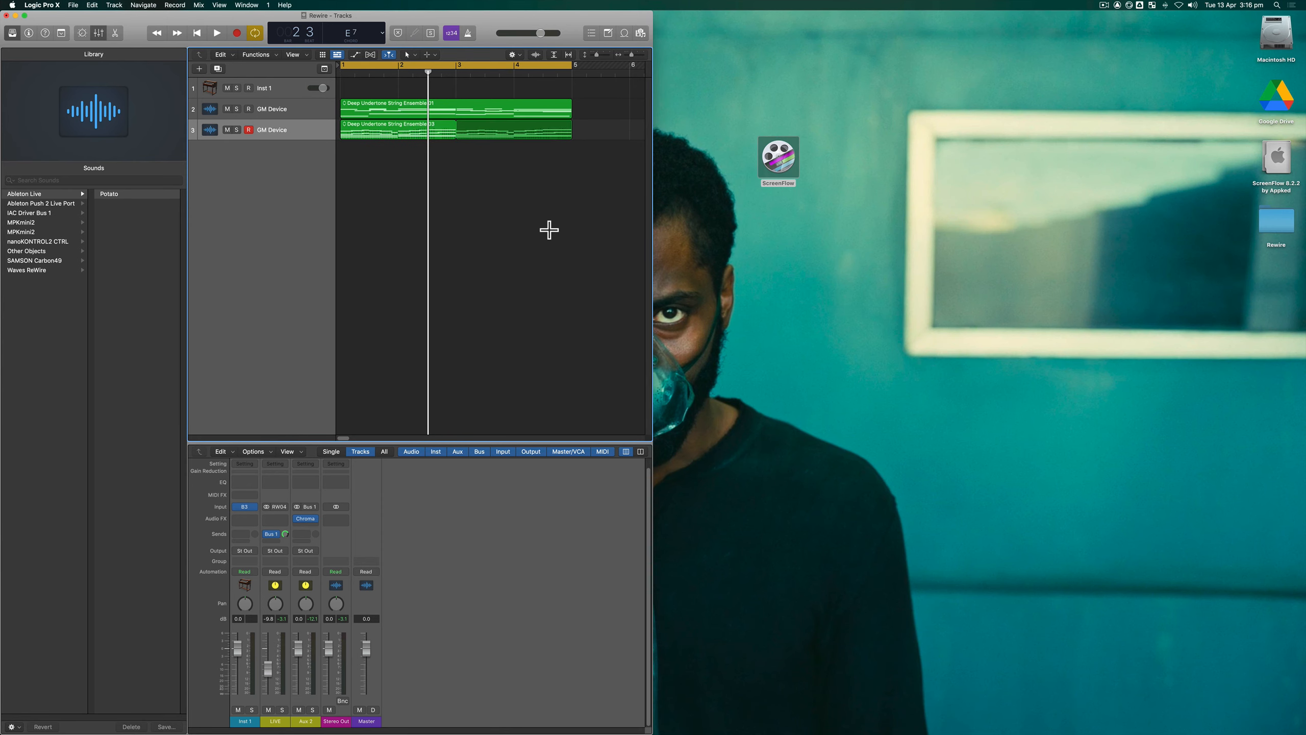
- Switch to Ableton Live and load the Wavetable Synth Lead preset A Thick Wave onto a new track beside Potato
key(super+Tab)
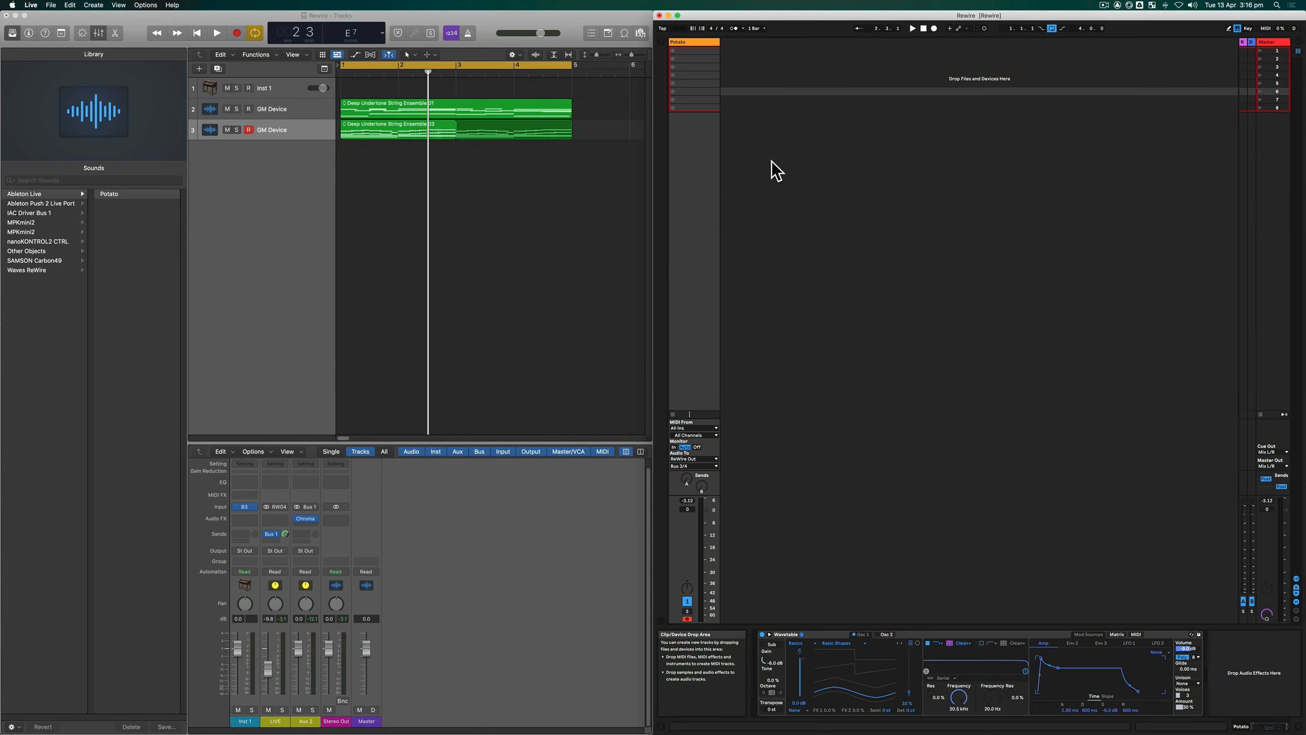
click(659, 41)
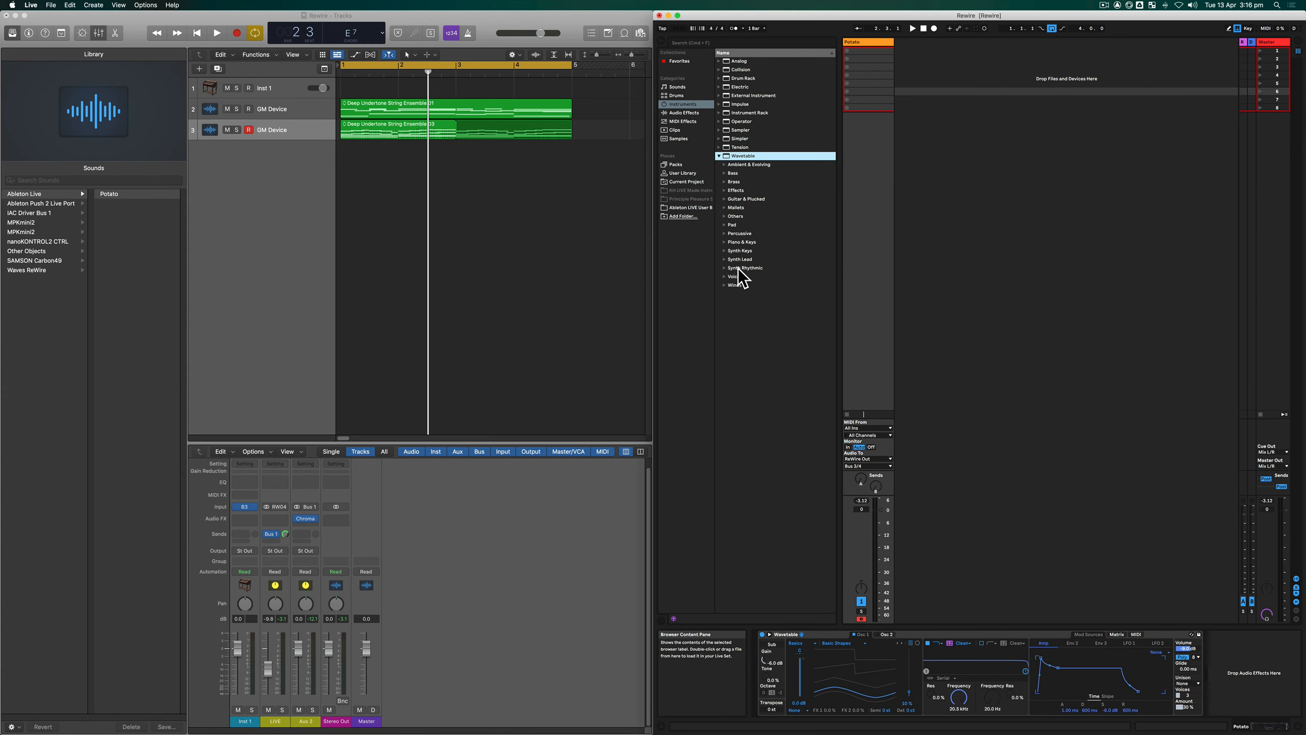
click(724, 259)
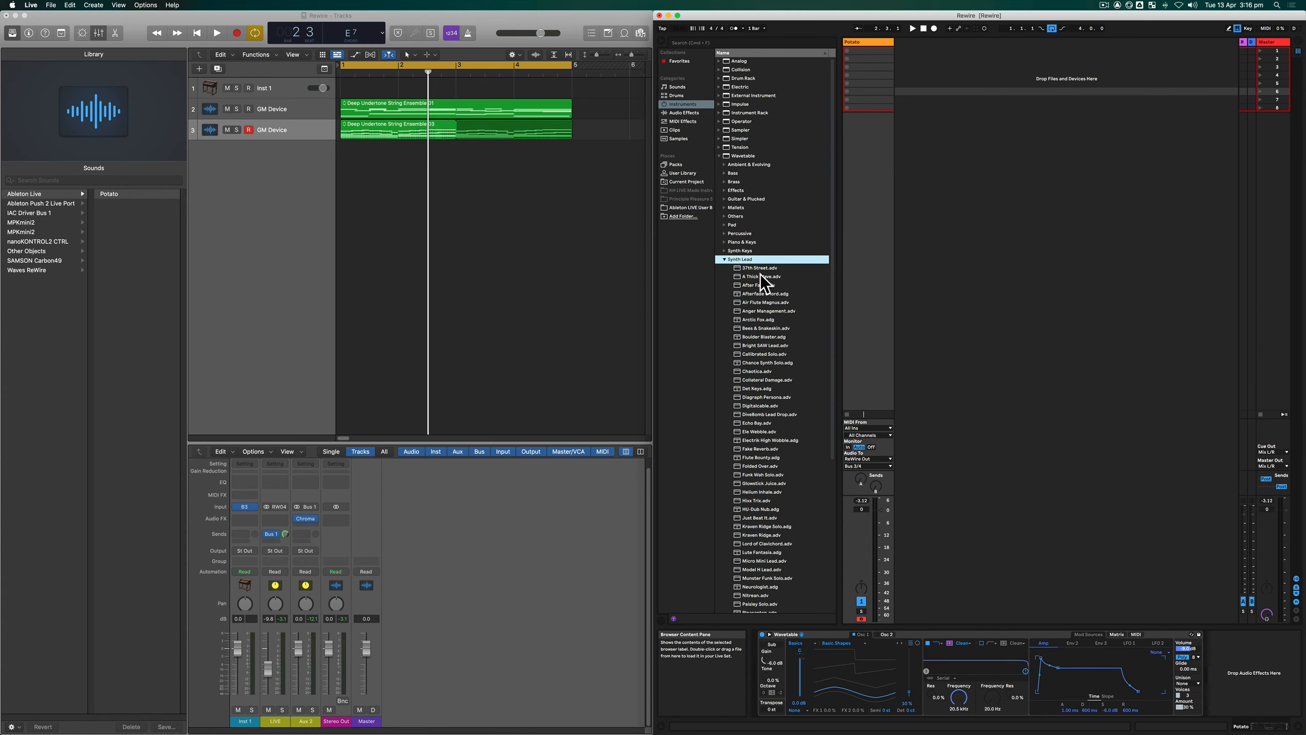
drag(754, 276, 949, 243)
click(724, 259)
- In Logic Pro X, assign the third track to the 2-A Thick Wave instrument under Ableton Live in the Library
click(296, 129)
click(122, 203)
- Create another auxiliary channel strip in the mixer and set its input to Ableton Live's RW:Bus 05/06
click(254, 451)
click(287, 463)
click(340, 507)
- In Ableton Live, route the 2-A Thick Wave track's audio output to ReWire Out on Bus 5/6
click(915, 458)
click(923, 466)
click(921, 23)
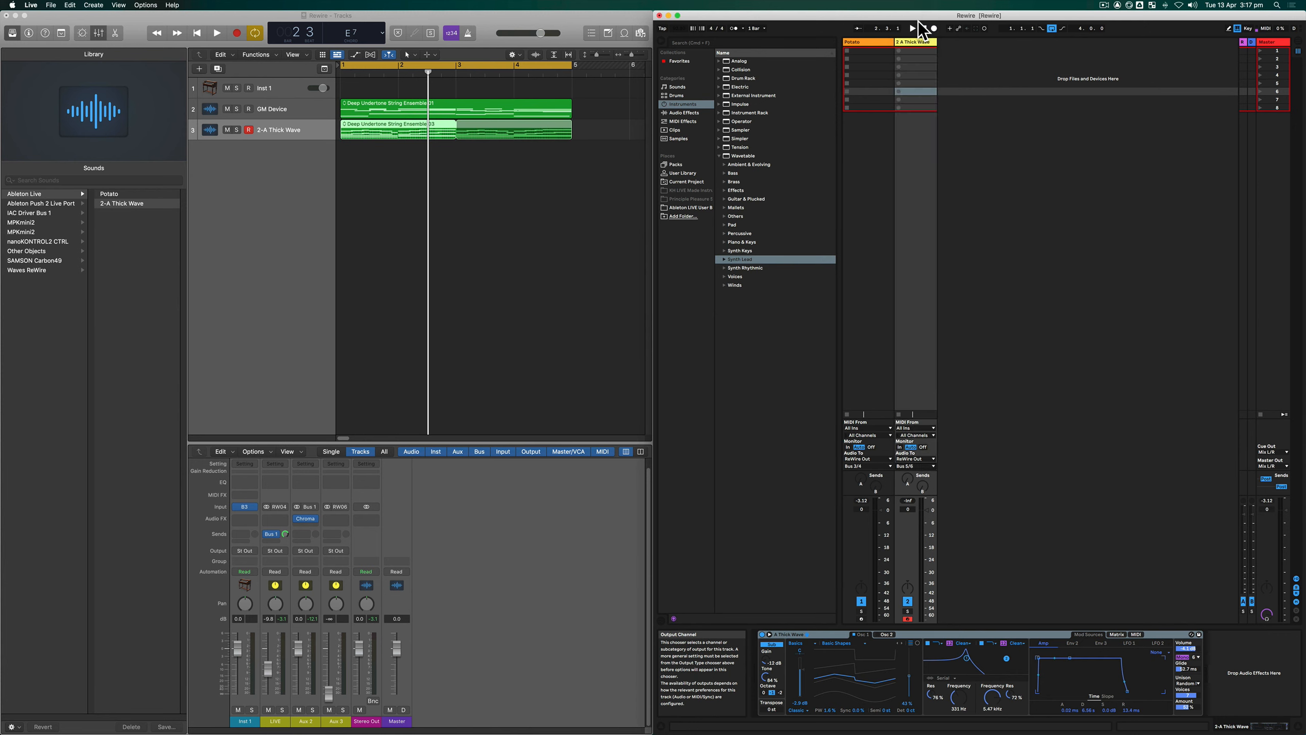